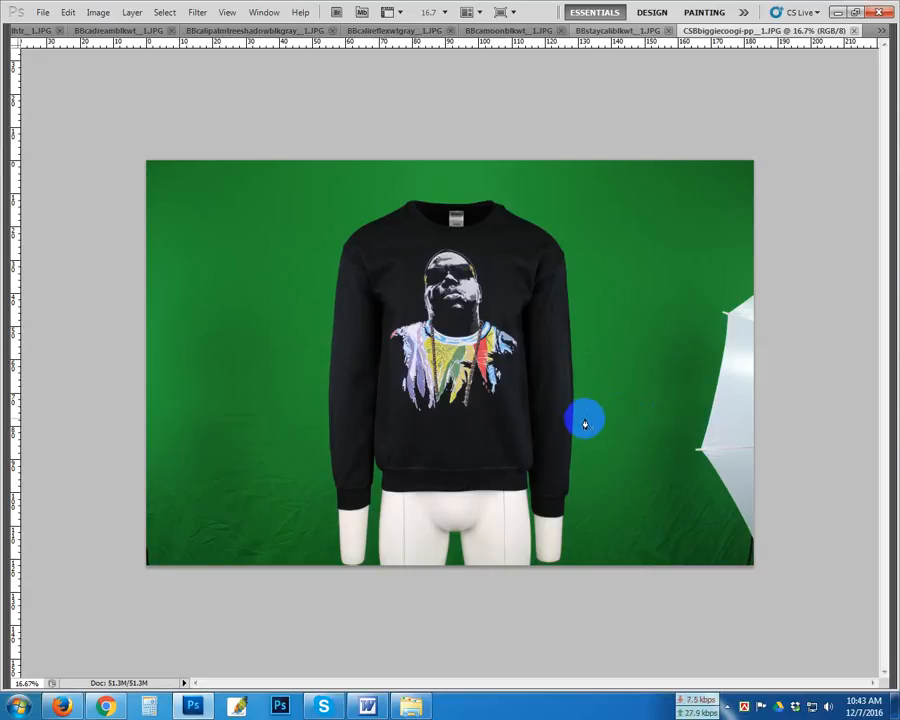
- Examine the sweatshirt's lower hem, the green gap beside the left-hand sleeve and that sleeve's cuff up close
left_click(378, 469)
left_click(378, 469)
left_click(378, 469)
left_click(378, 469)
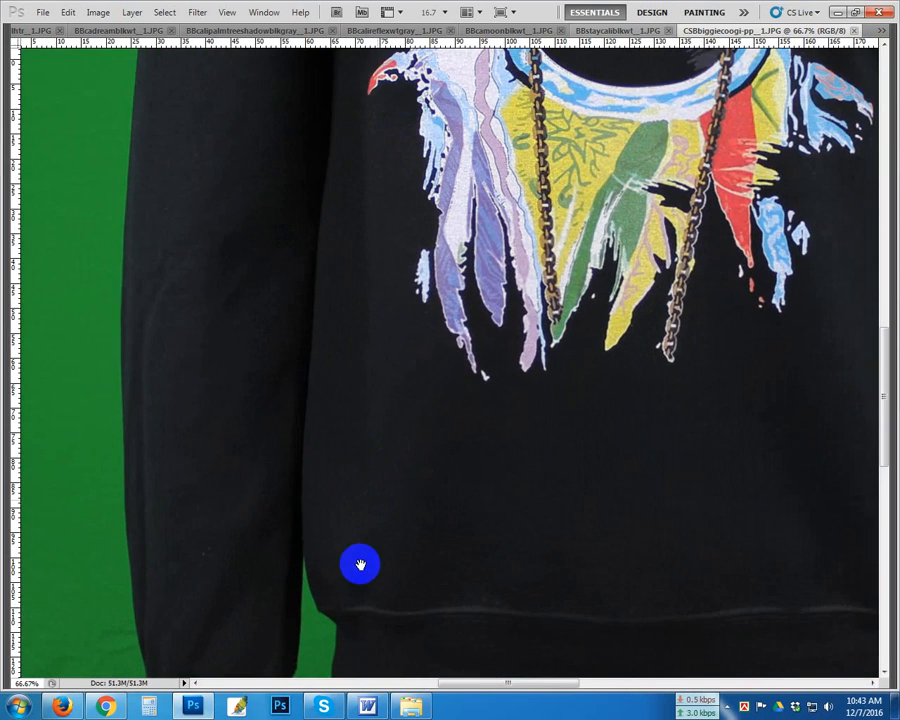
left_click_drag(346, 526, 342, 317)
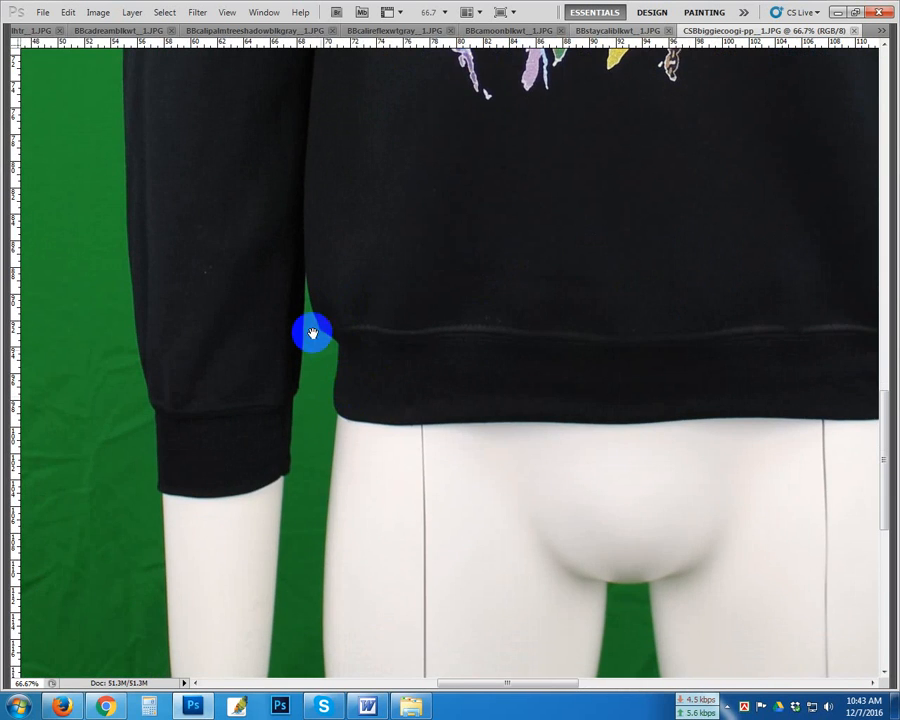
left_click(310, 326)
left_click_drag(318, 313, 373, 343)
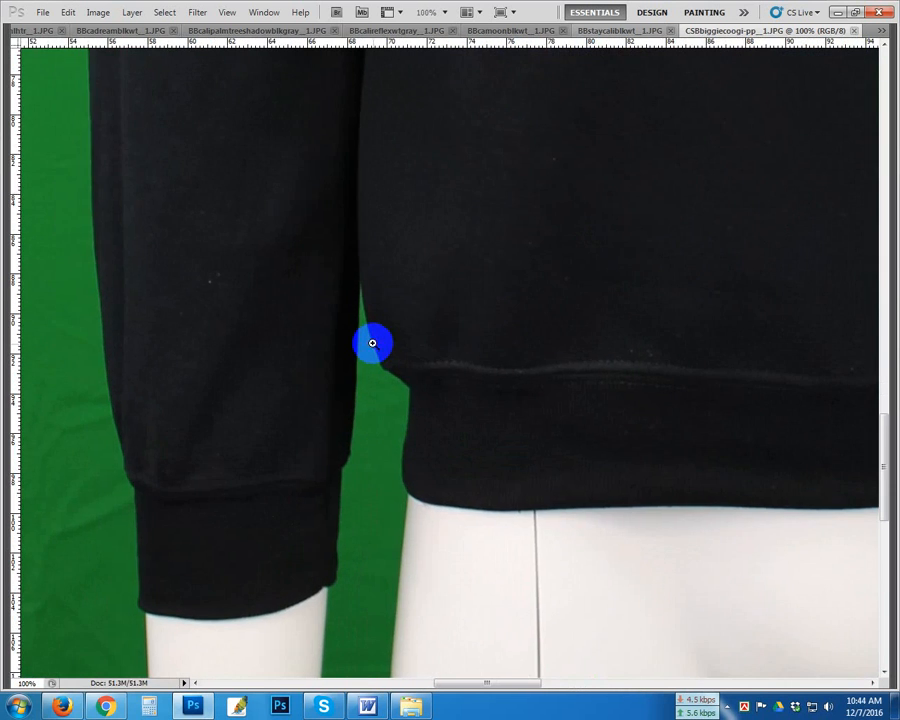
left_click(372, 342)
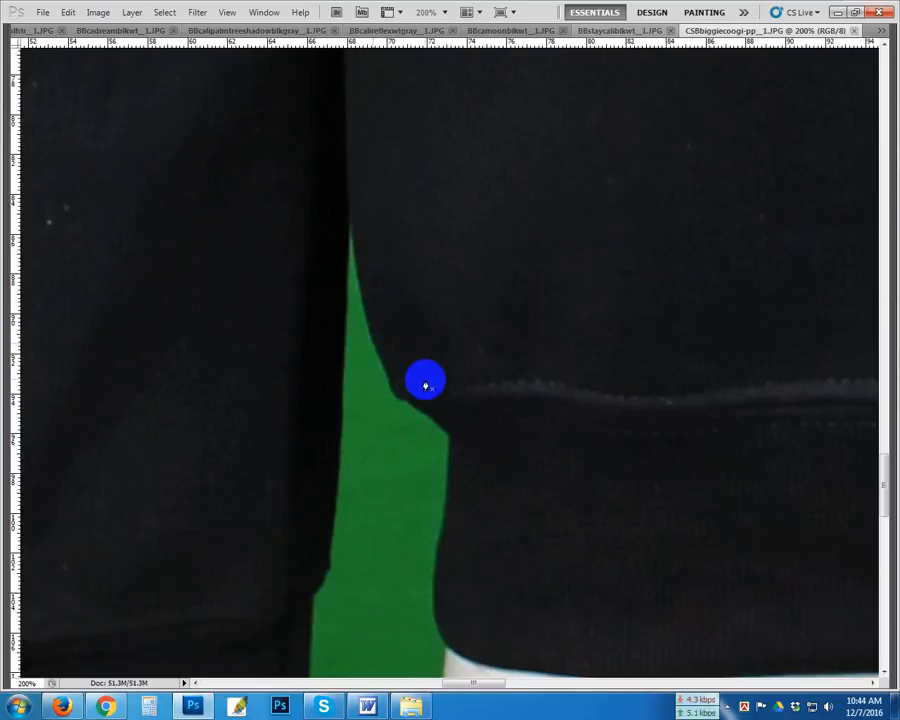
left_click_drag(442, 402, 422, 285)
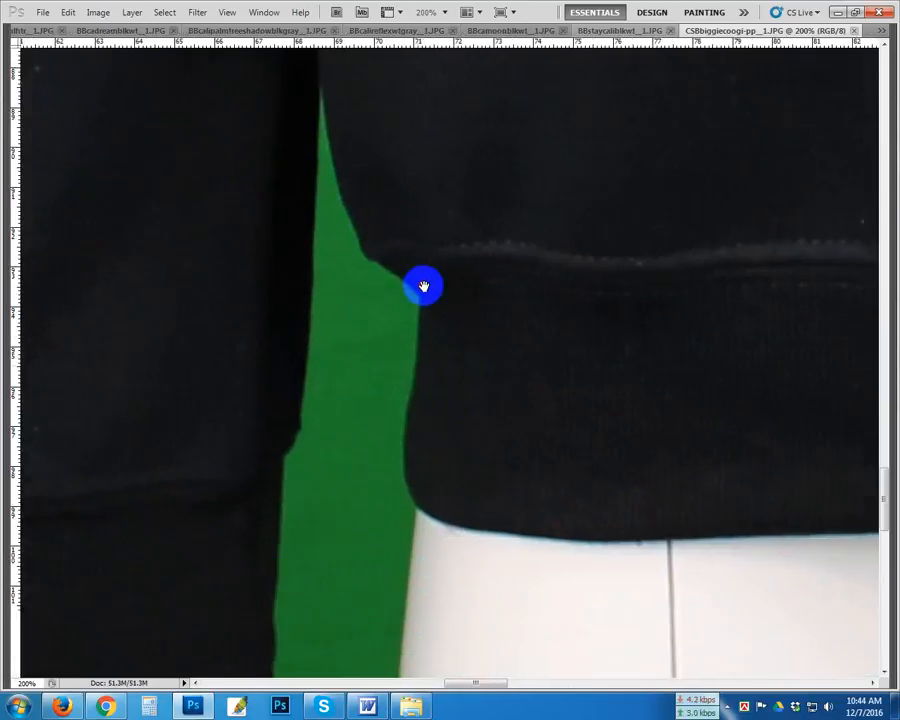
scroll(425, 303, "down", 1)
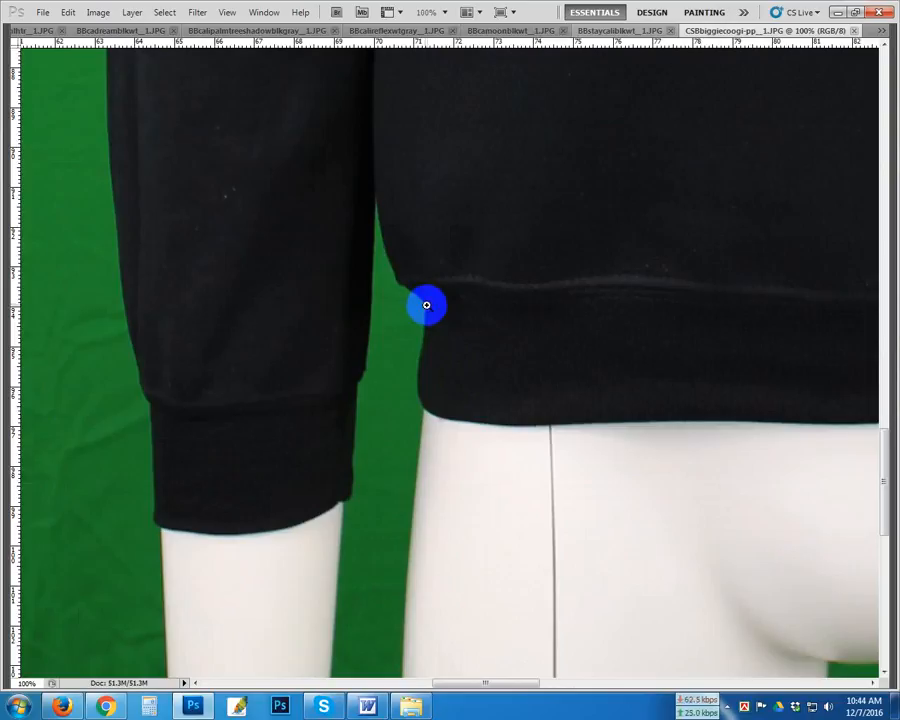
scroll(424, 304, "up", 1)
left_click_drag(422, 308, 507, 310)
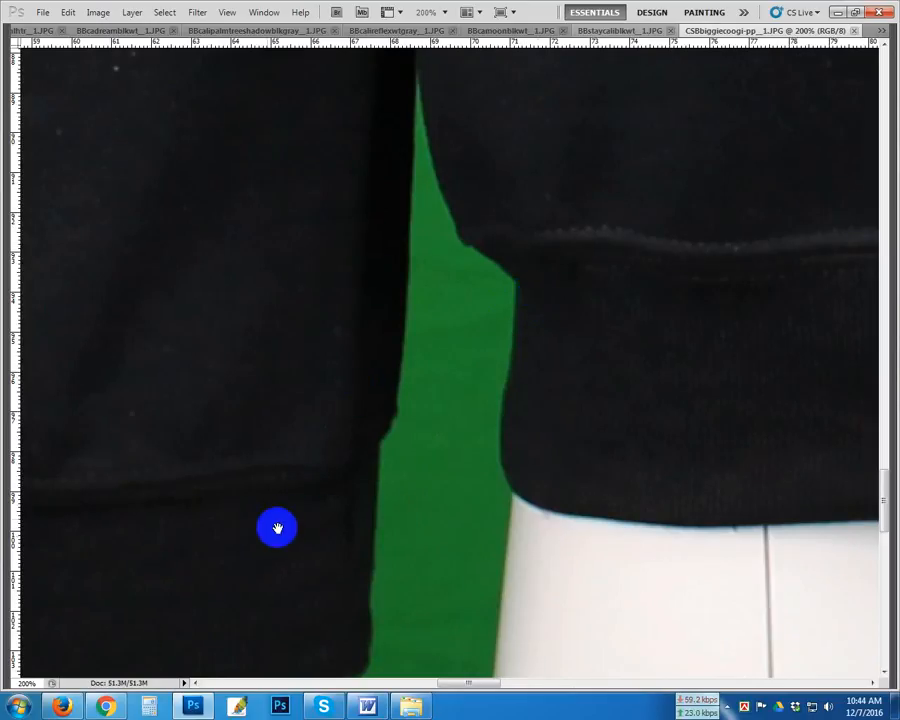
left_click_drag(274, 524, 486, 244)
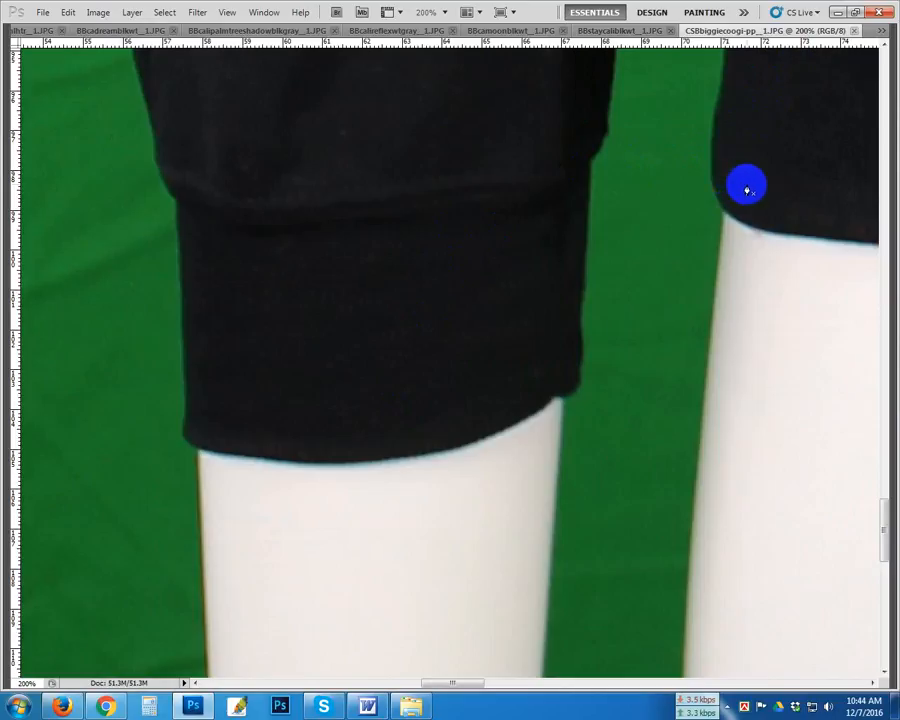
left_click_drag(744, 184, 386, 336)
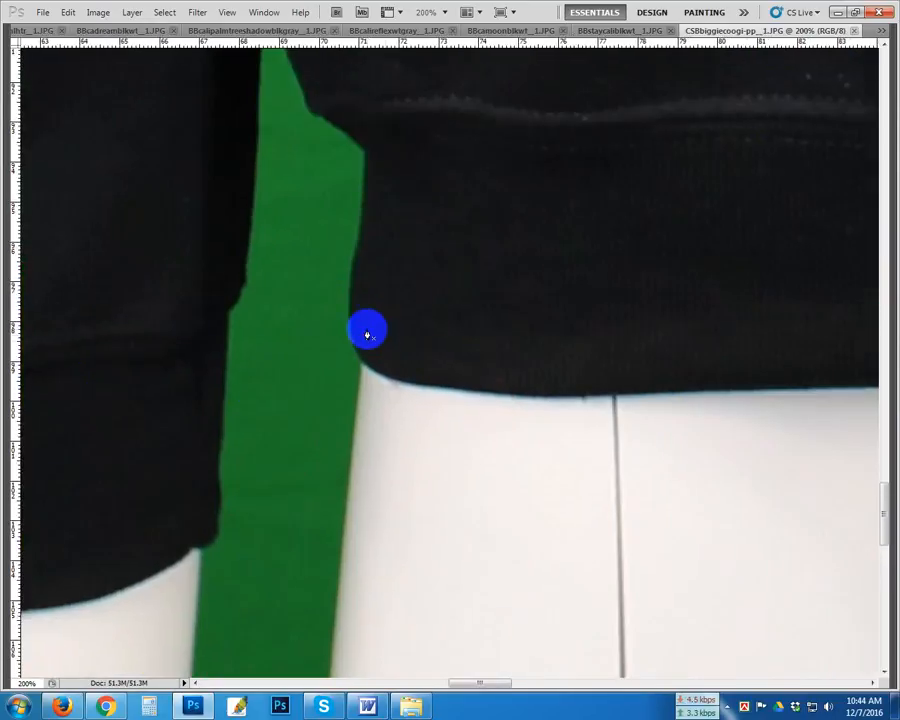
left_click(431, 393)
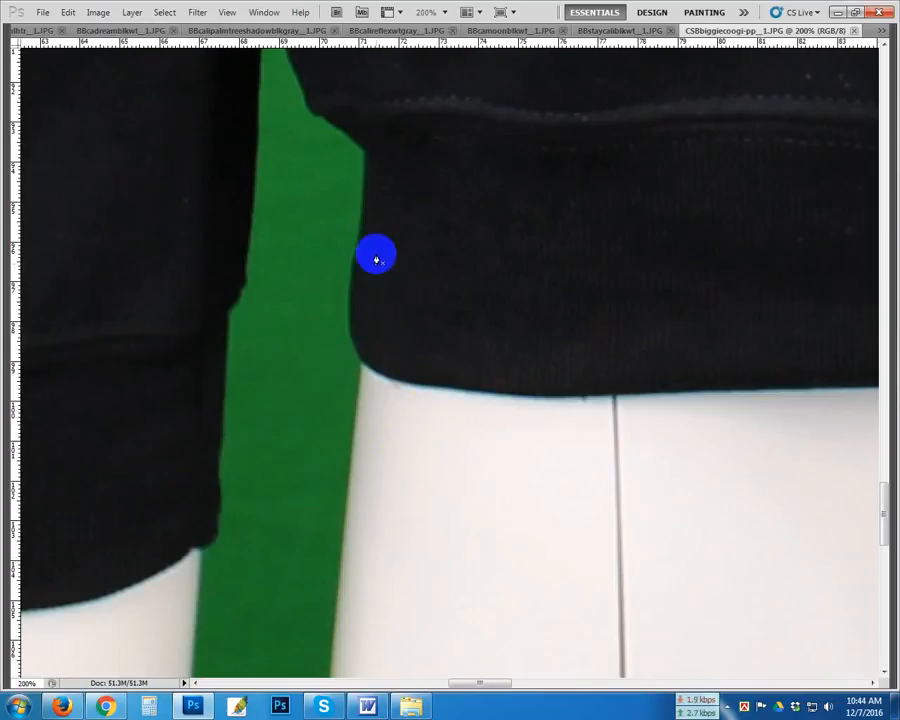
left_click_drag(376, 204, 446, 468)
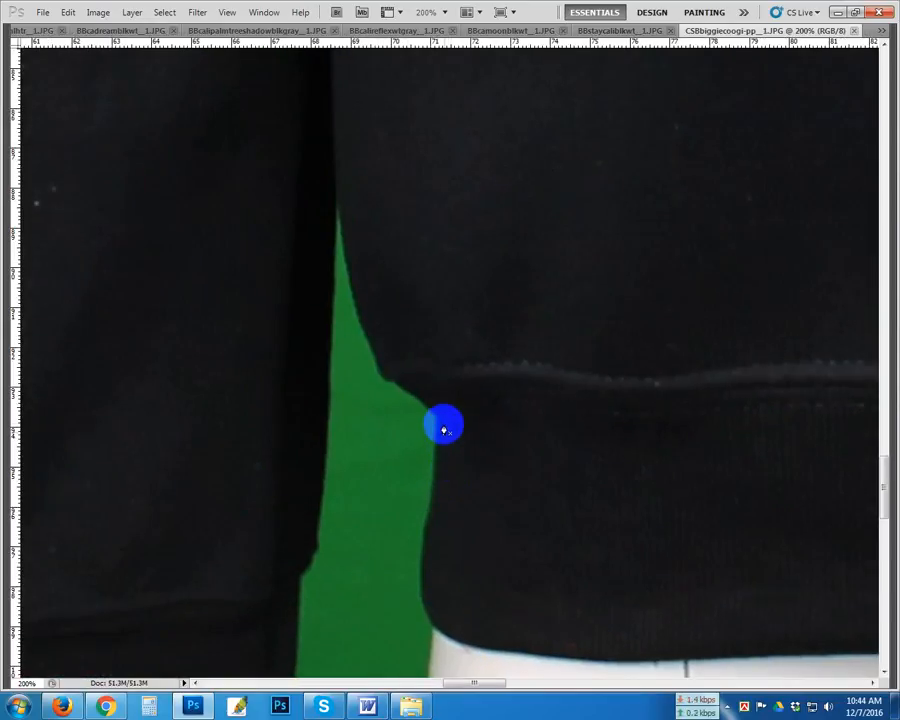
left_click_drag(155, 522, 625, 334)
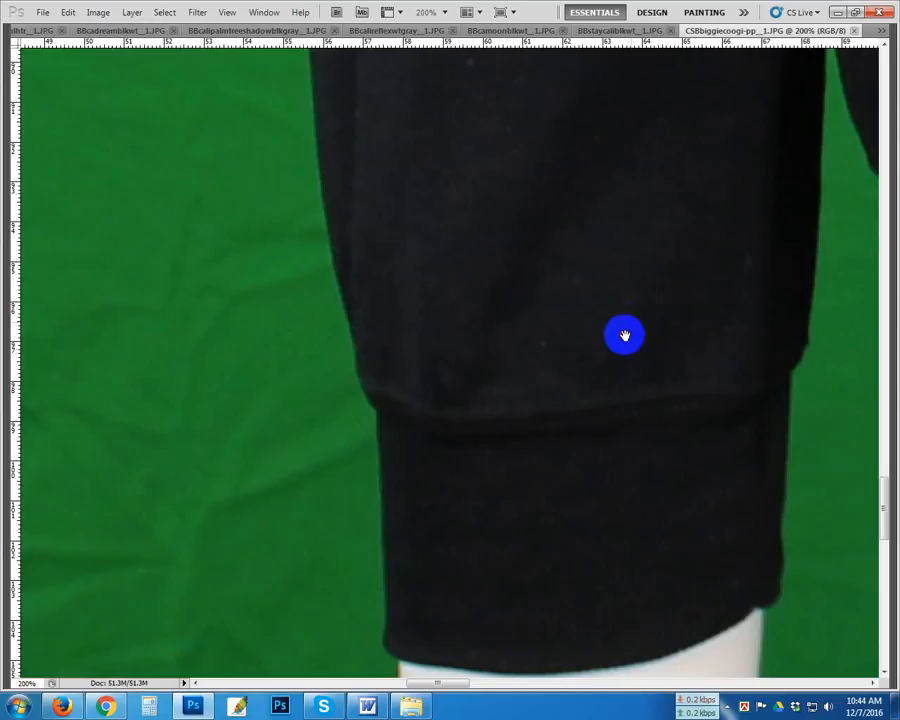
left_click_drag(403, 390, 395, 338)
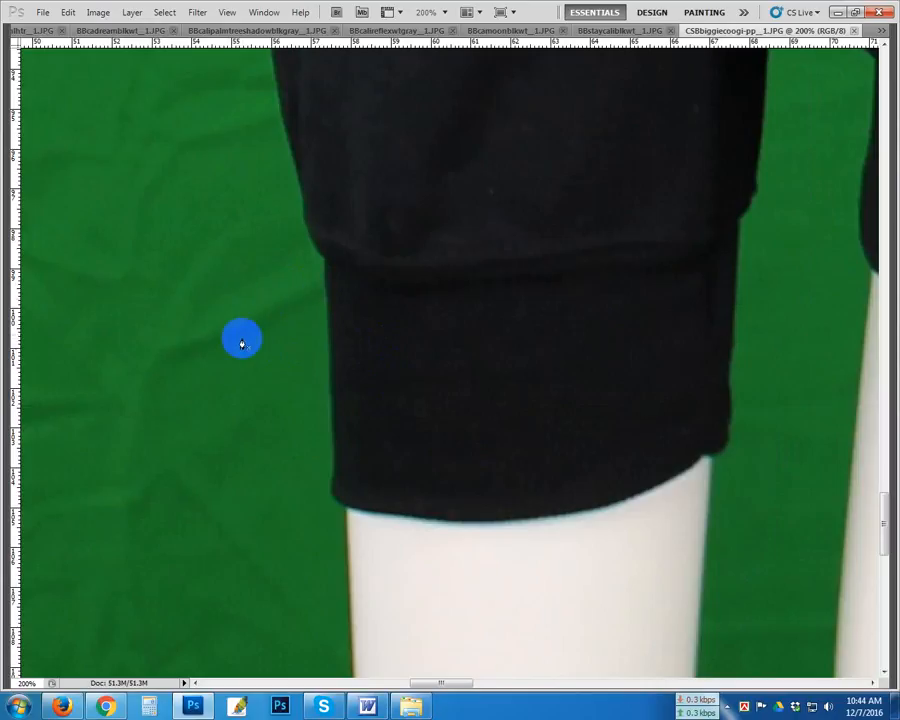
scroll(392, 414, "down", 5)
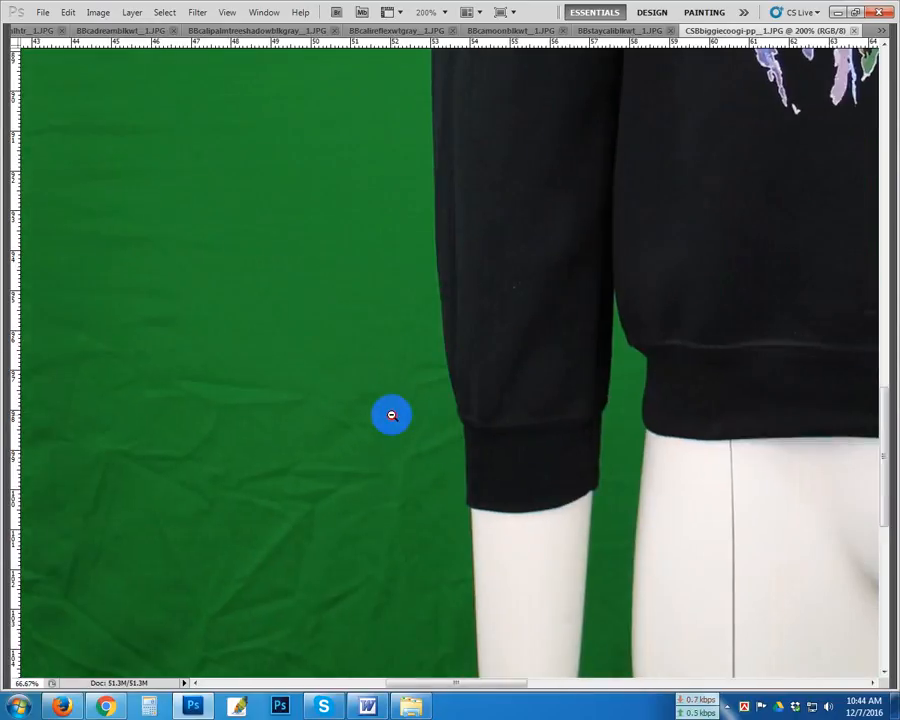
scroll(392, 414, "down", 1)
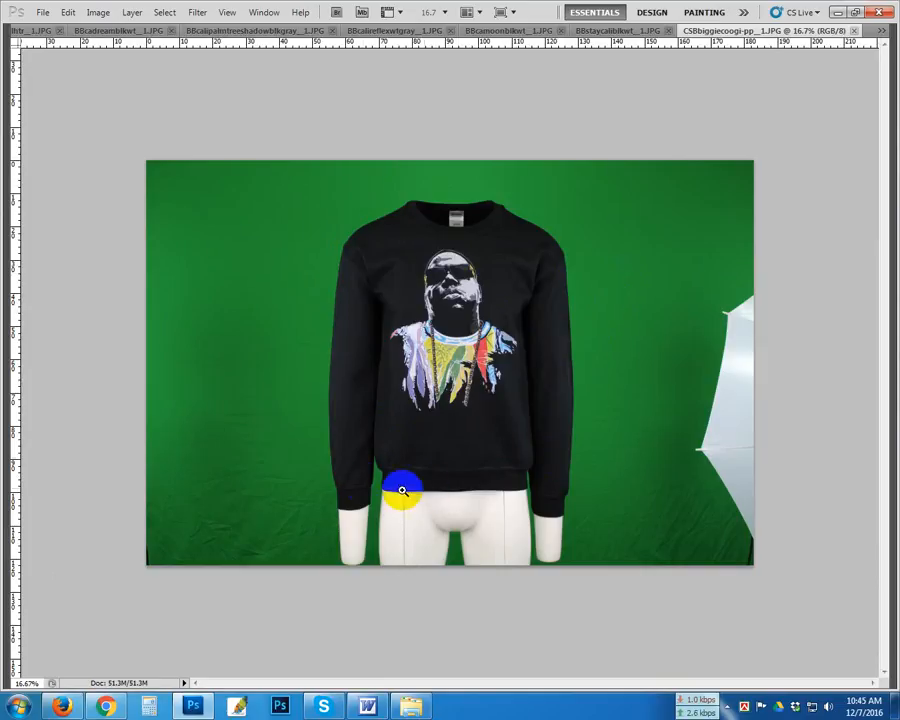
- Start a Pen path at the left corner of the hem band and trace the body edge up to the green gap's tip
left_click(362, 482, "ctrl")
left_click(362, 482, "ctrl")
left_click(362, 482, "ctrl")
left_click(362, 482, "ctrl")
left_click(362, 482, "ctrl")
left_click_drag(341, 613, 341, 321)
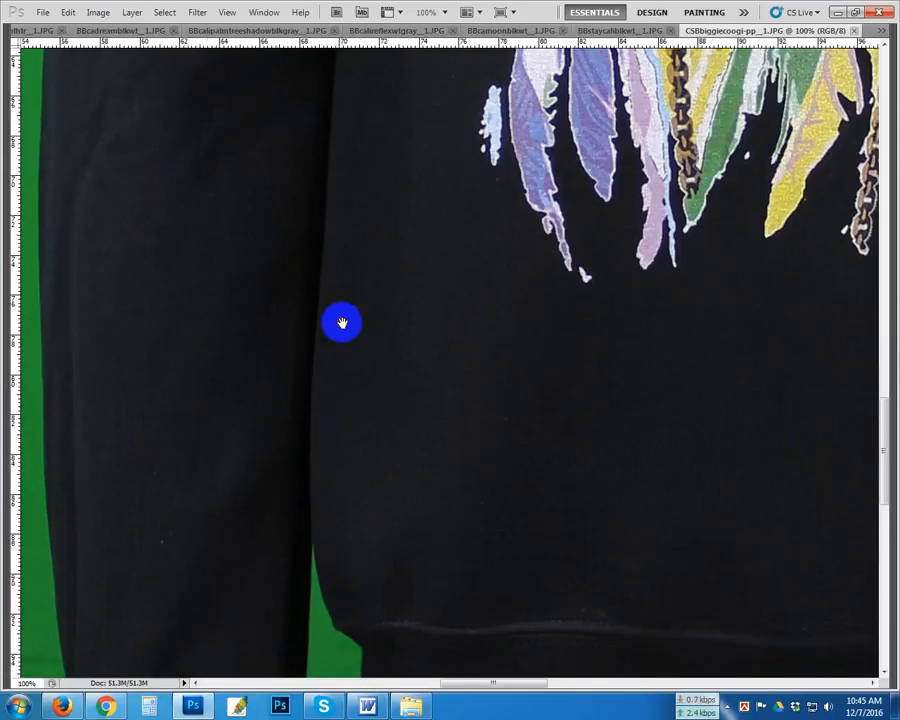
left_click(332, 414, "ctrl")
left_click(350, 444, "ctrl")
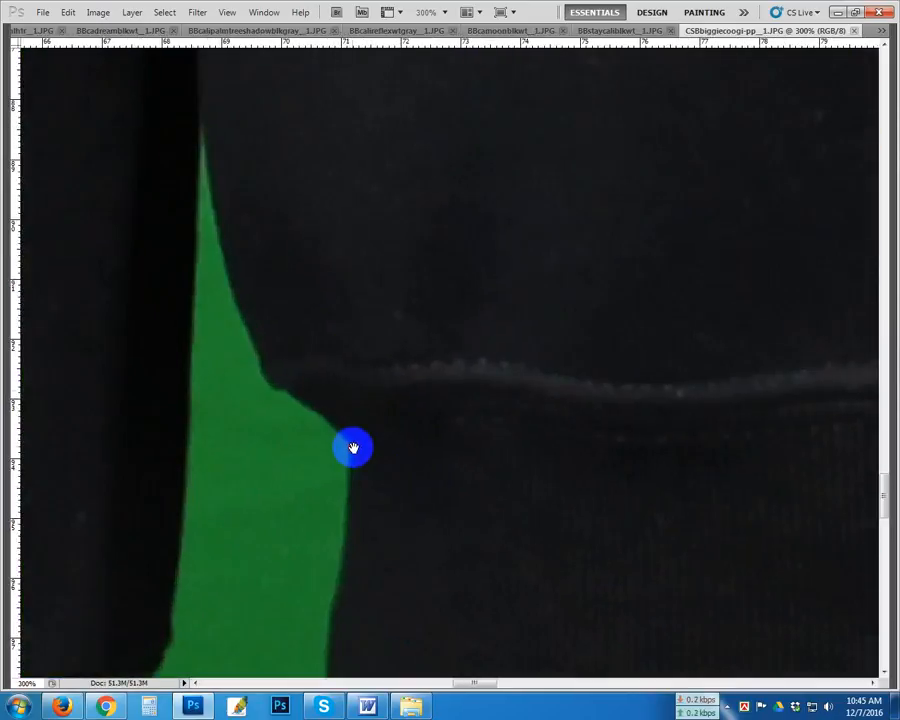
left_click(350, 455, "ctrl")
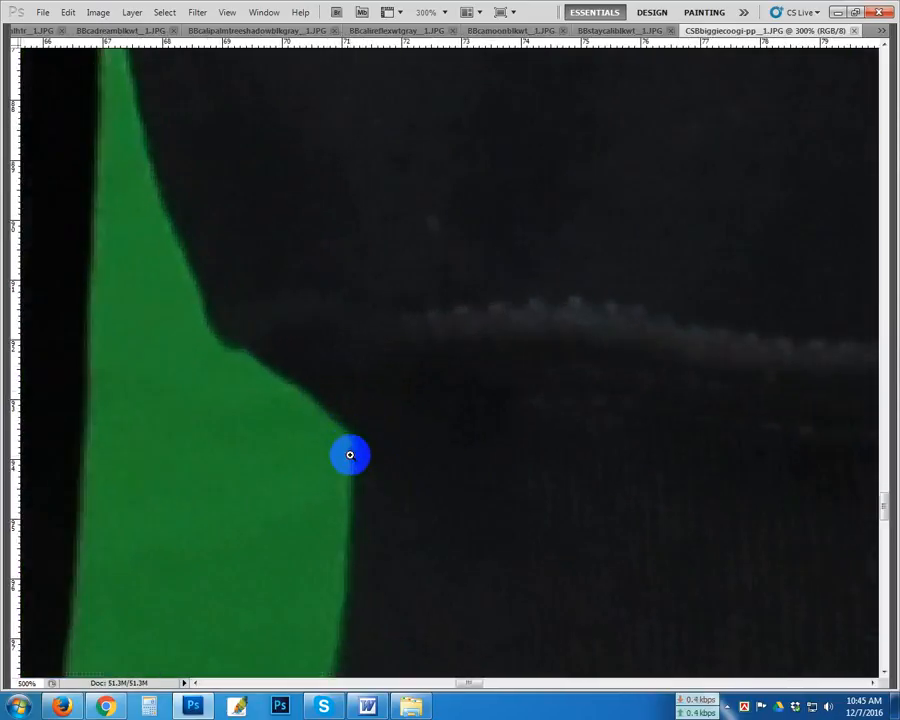
left_click(350, 468, "ctrl")
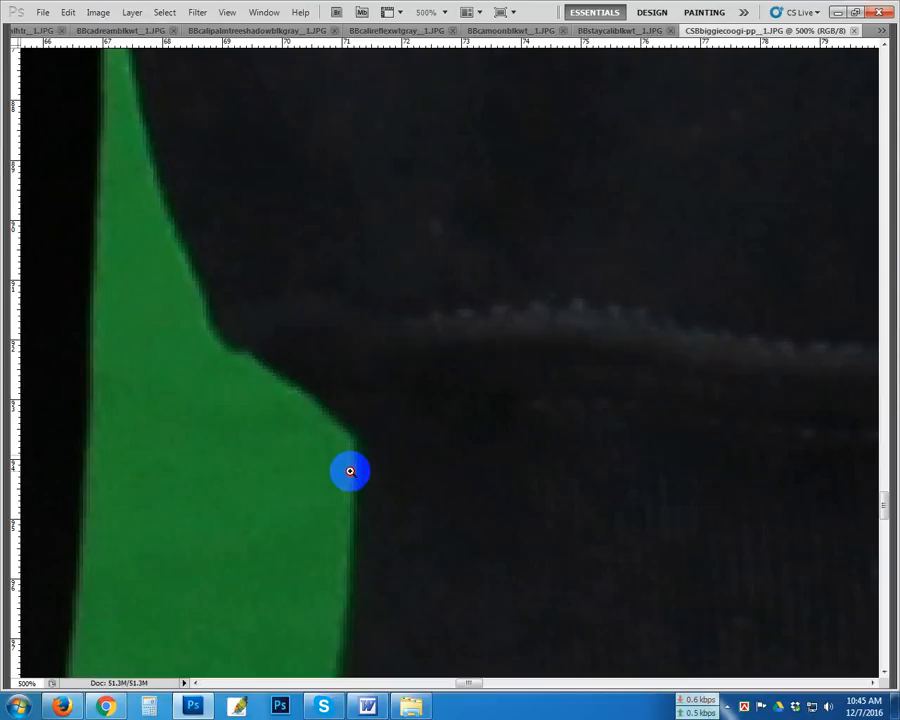
left_click(350, 471, "ctrl")
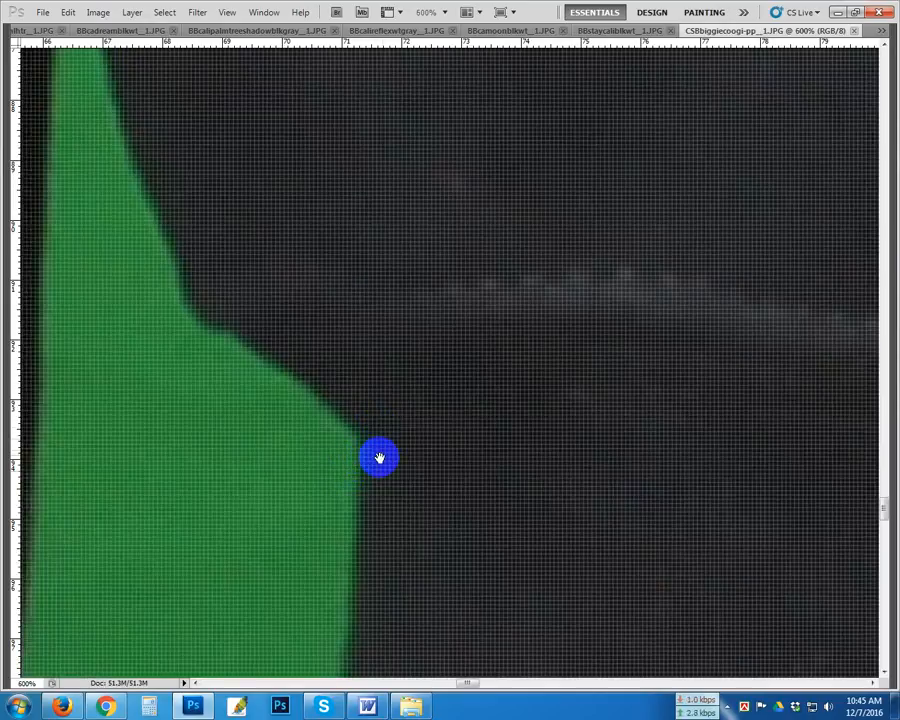
mouse_move(378, 456)
left_mouse_down()
mouse_move(377, 408)
mouse_move(388, 453)
left_mouse_up()
left_click(377, 413, "alt")
left_click(377, 413, "alt")
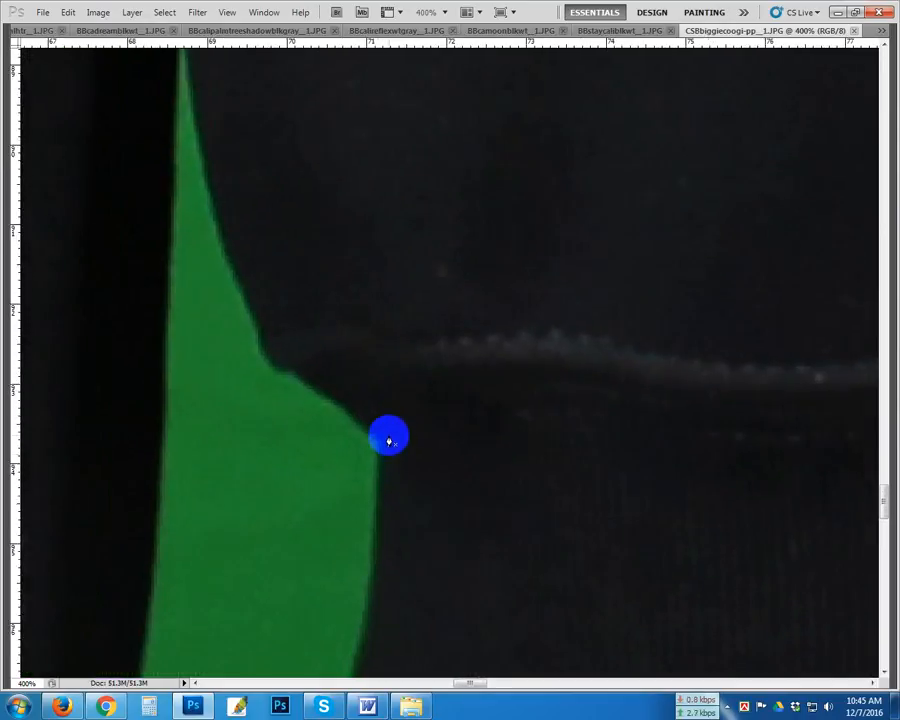
left_click_drag(388, 434, 436, 548)
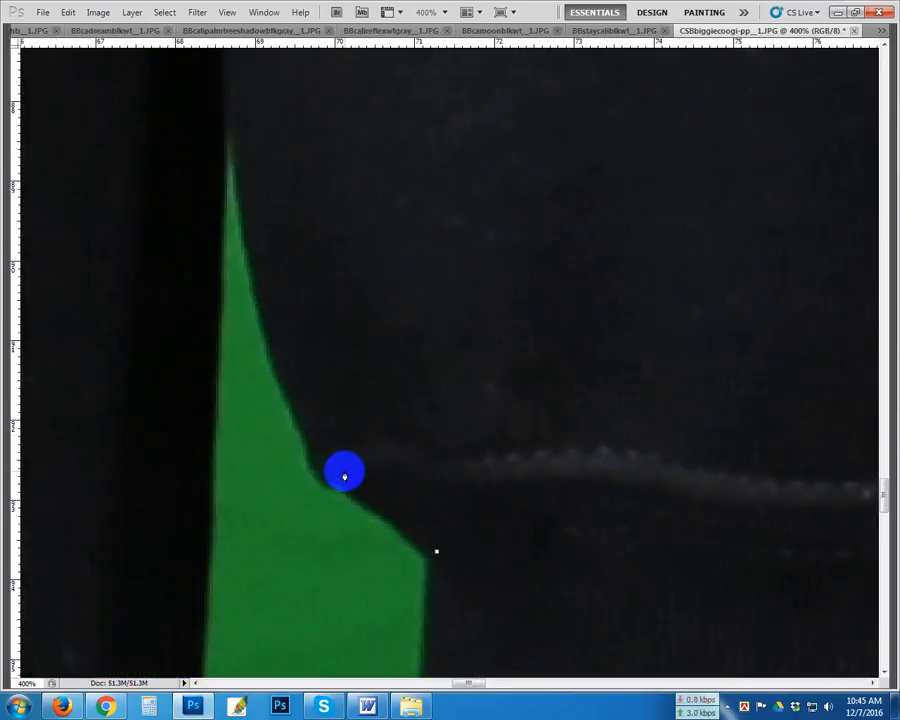
left_click_drag(346, 487, 320, 477)
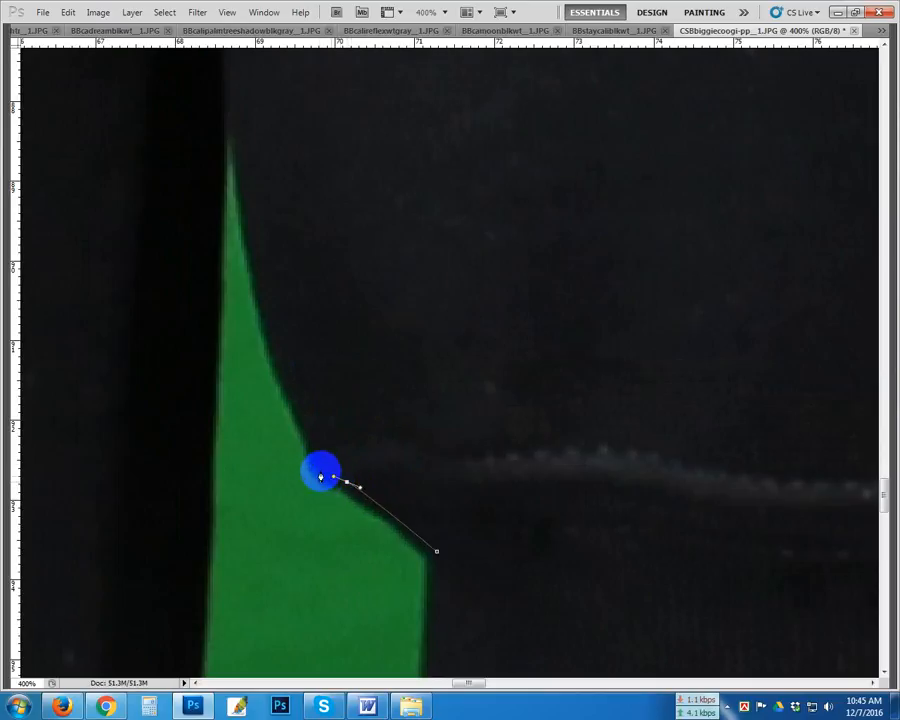
left_click(311, 420)
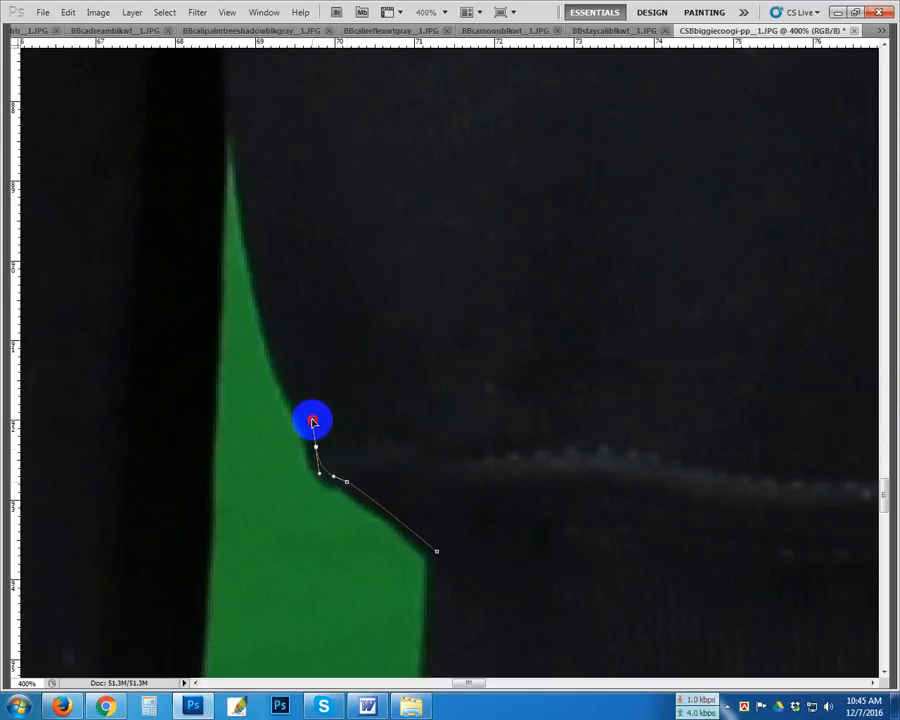
left_click_drag(309, 332, 327, 322)
left_click_drag(324, 287, 337, 455)
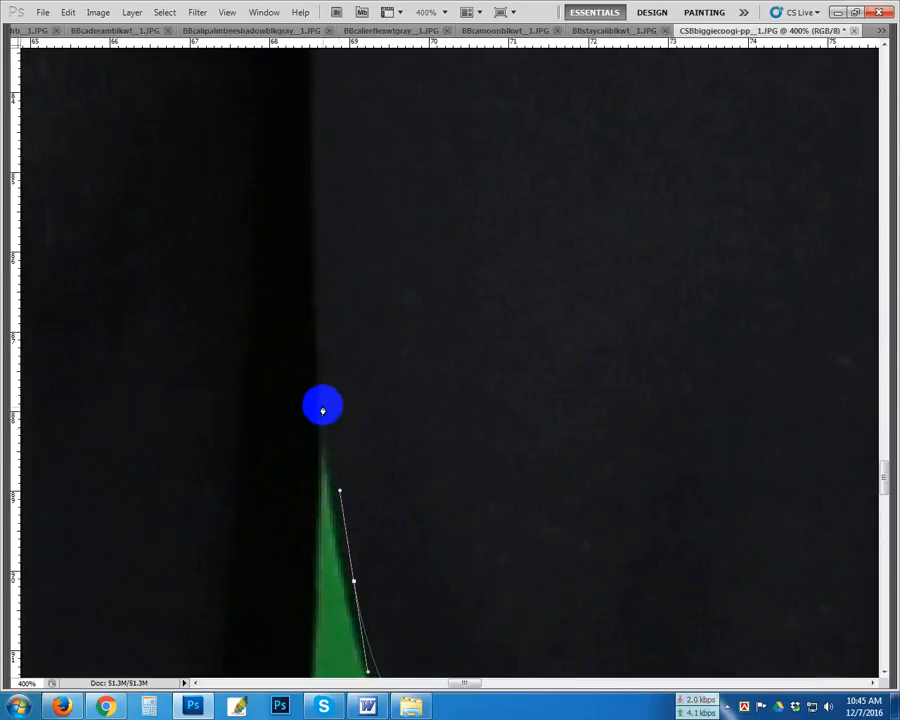
- Continue the path from the gap's tip down the left-hand sleeve's inner edge and along the inner side of its cuff
left_click_drag(312, 581, 333, 325)
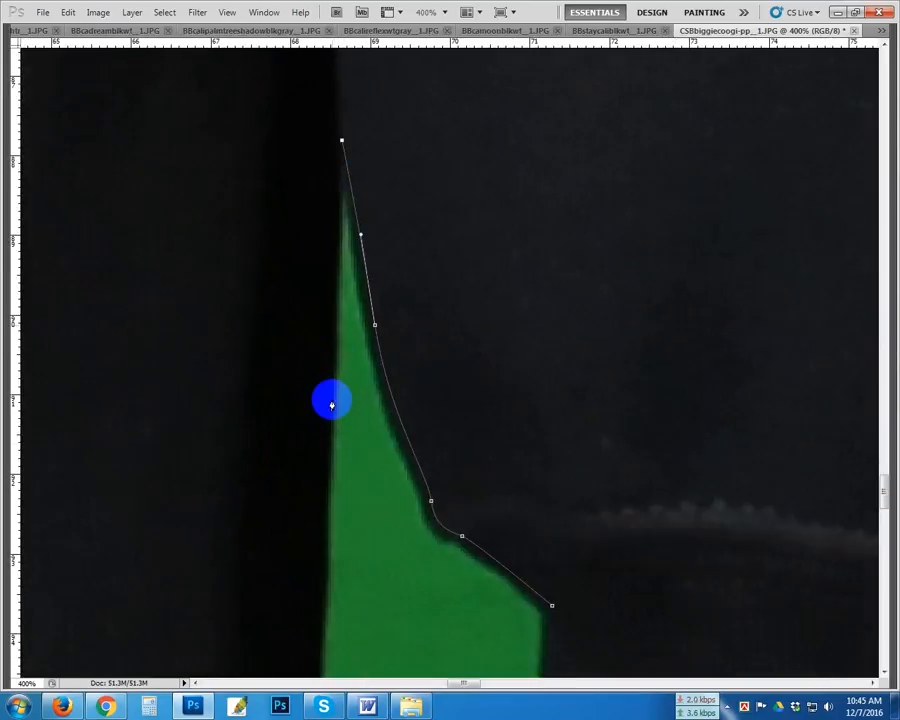
left_click_drag(326, 482, 368, 443)
left_click(372, 281, "alt")
left_click_drag(371, 525, 380, 232)
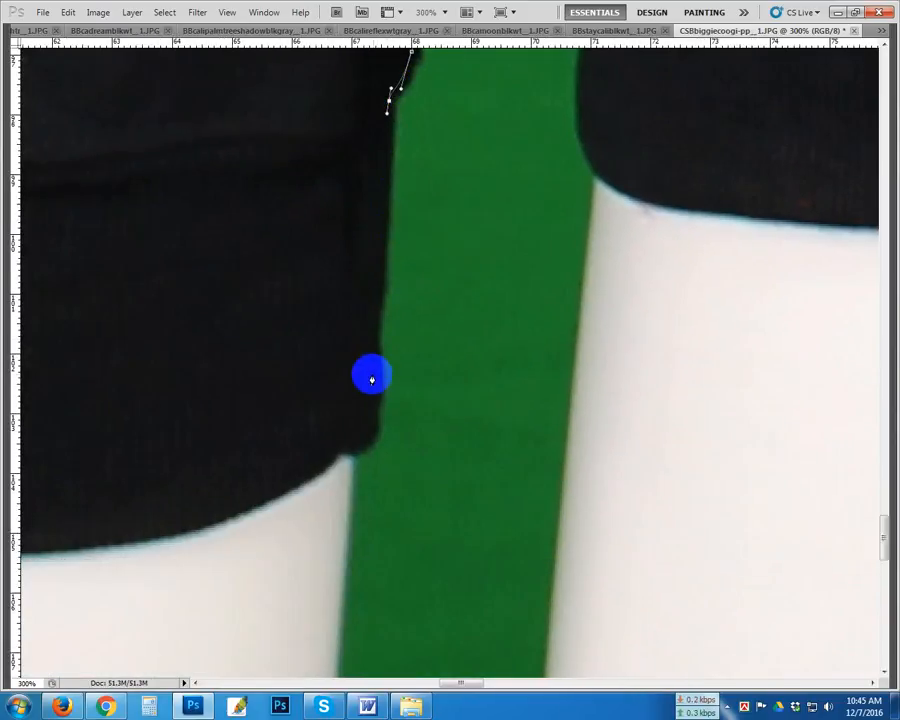
left_click_drag(372, 363, 369, 415)
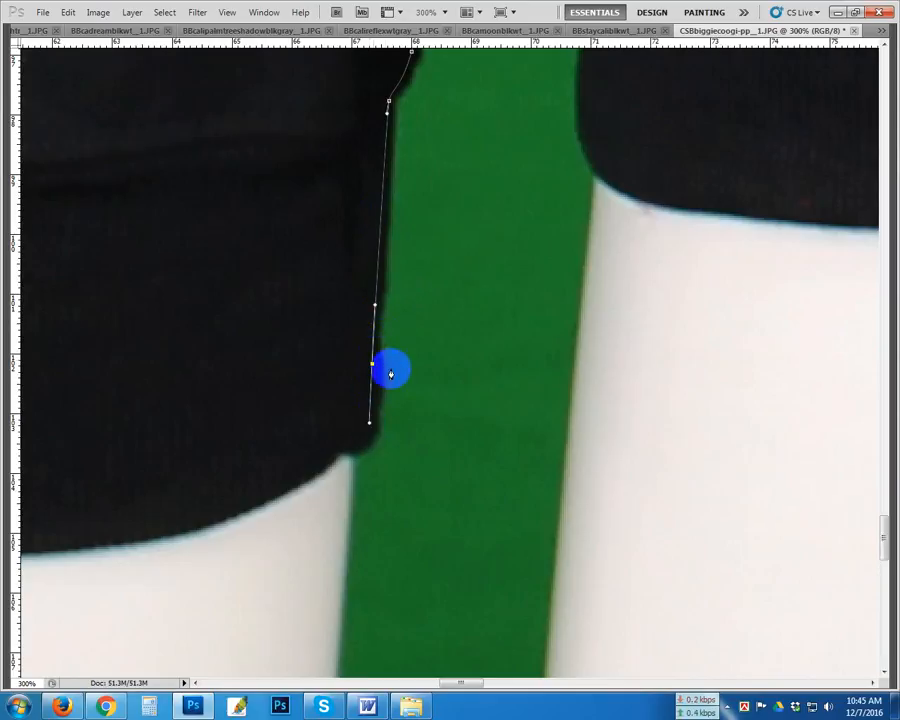
- Trace the path along the cuff's curved lower edge, just inside the fabric, and around its outer corner
left_click_drag(355, 405, 474, 362)
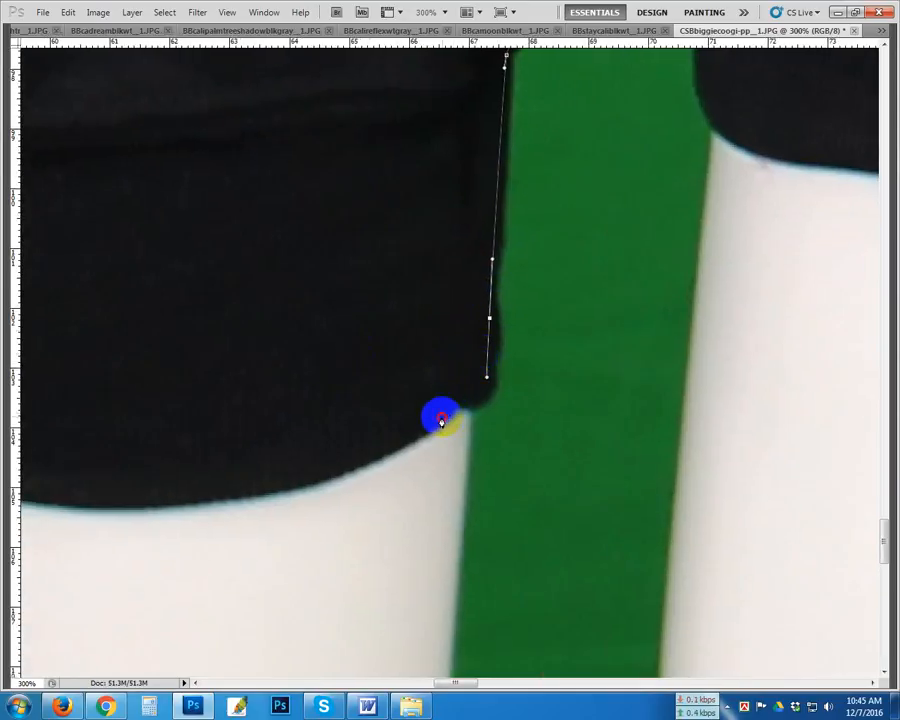
left_click_drag(441, 421, 403, 440)
left_click_drag(185, 476, 556, 432)
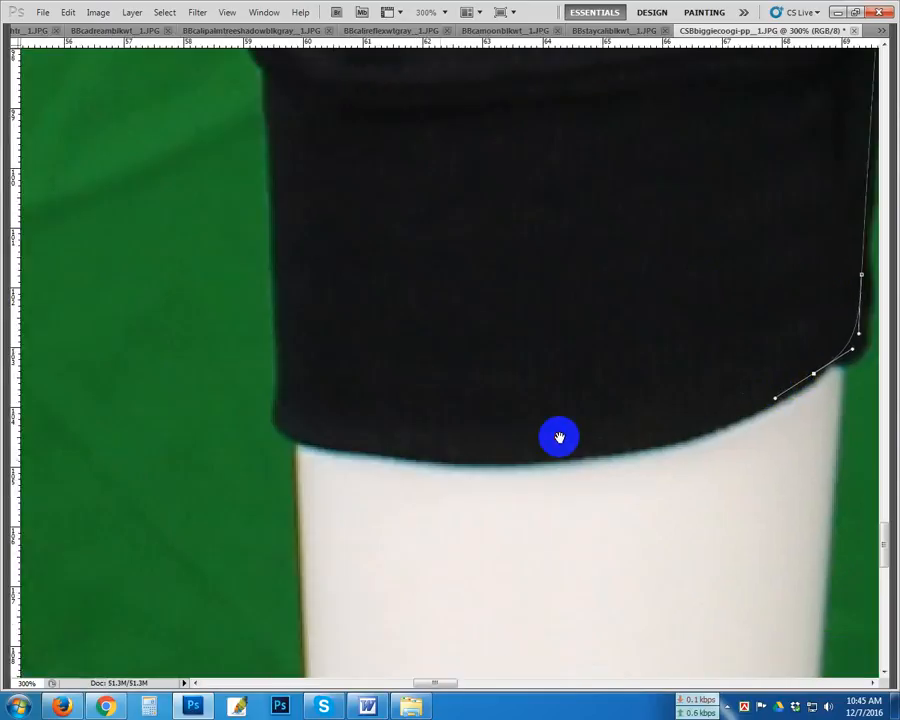
left_click_drag(503, 458, 343, 461)
left_click_drag(287, 408, 329, 421)
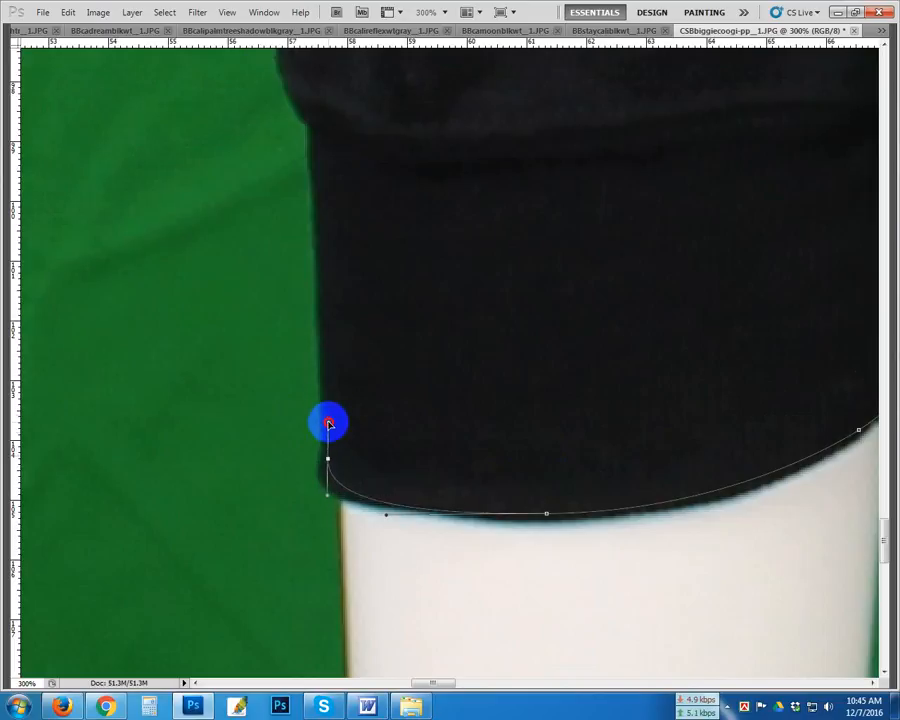
- Extend the path up the cuff's outer side, around the cuff seam and along the lower part of the sleeve's outer edge
left_click_drag(329, 218, 333, 376)
left_click(316, 294)
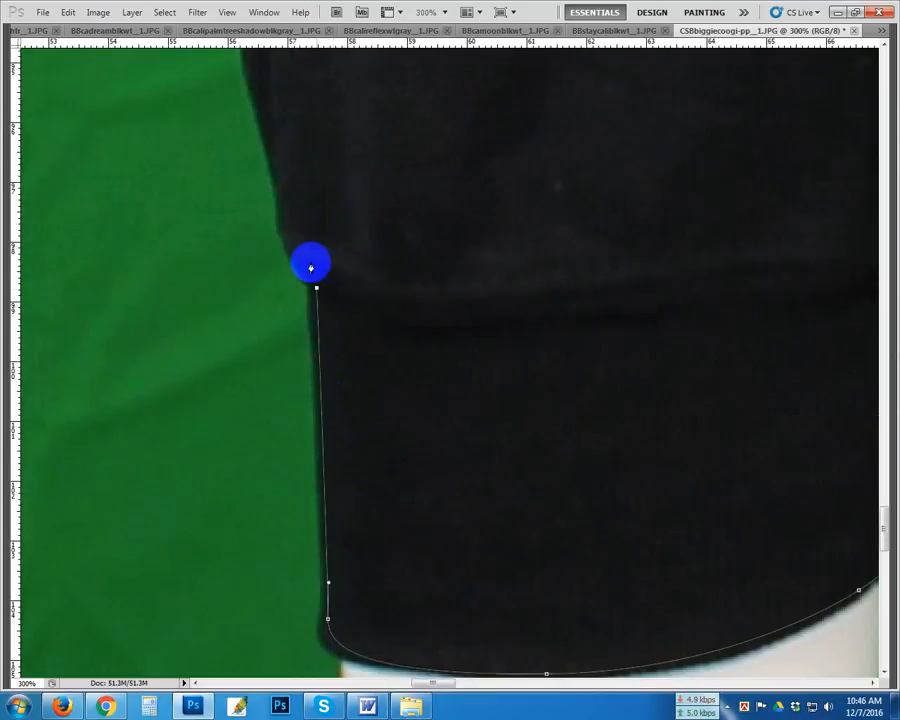
left_click_drag(310, 260, 310, 416)
left_click(296, 390)
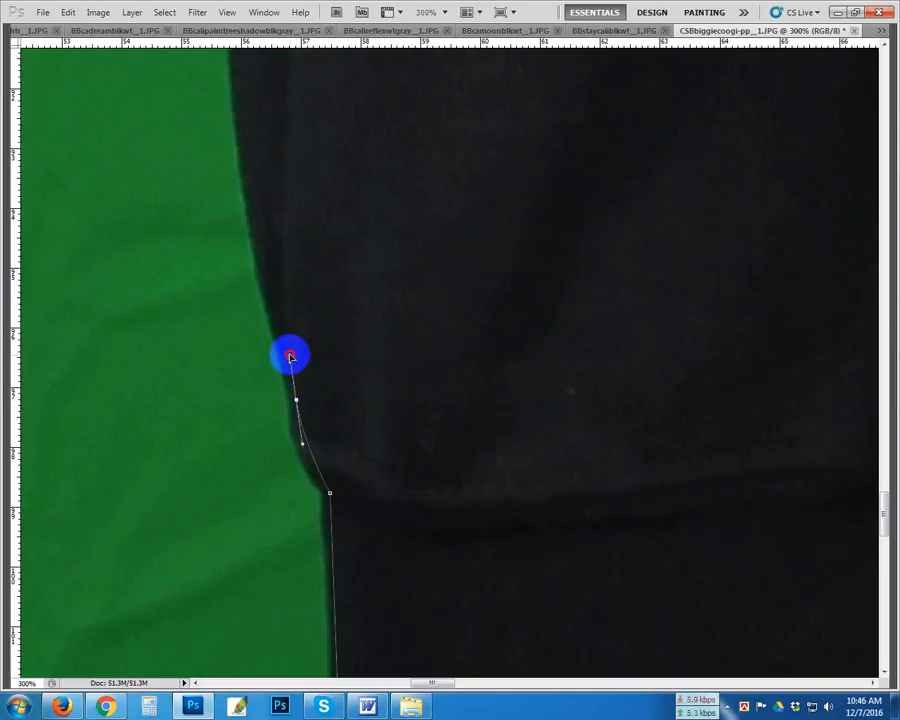
left_click(291, 356)
left_click_drag(245, 187, 279, 422)
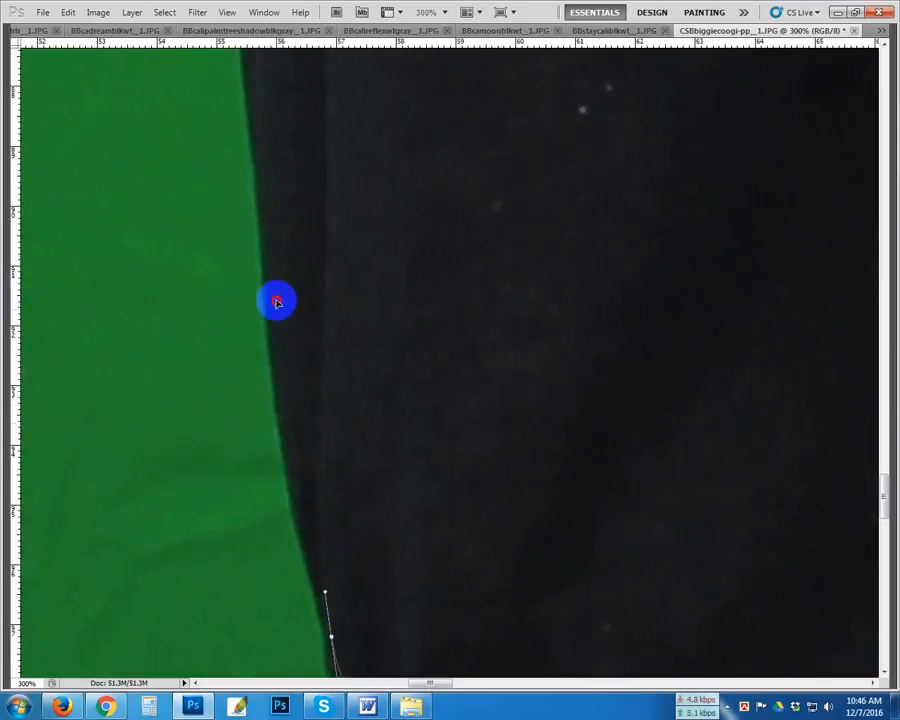
left_click_drag(276, 311, 284, 421)
left_click(277, 348, "alt")
left_click(277, 348, "alt")
left_click(277, 348, "alt")
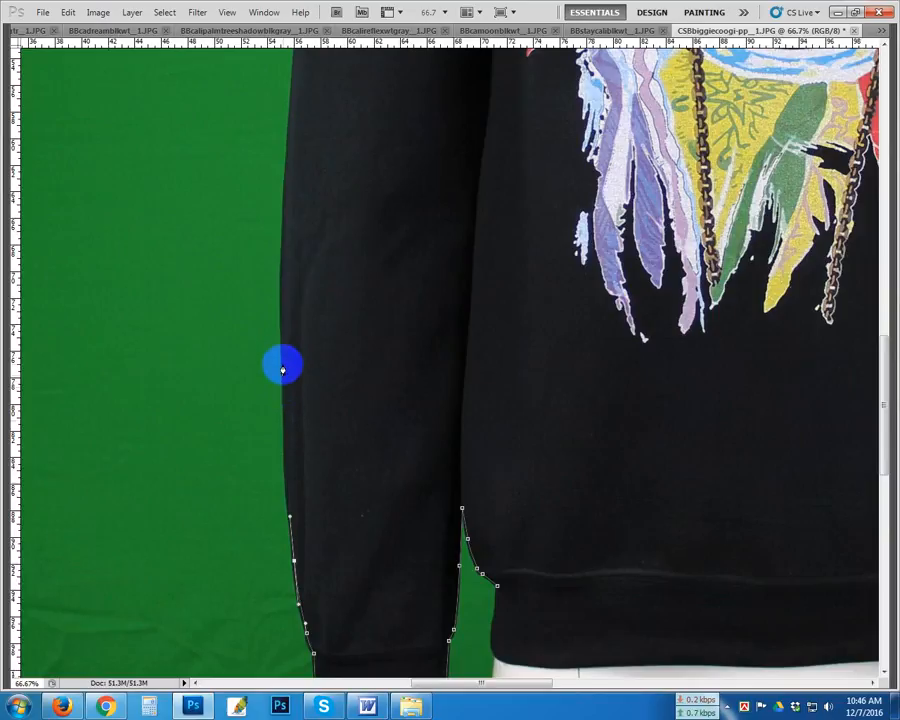
- Continue the path up the left-hand sleeve's outer edge to just below the shoulder seam
left_click_drag(283, 354, 279, 236)
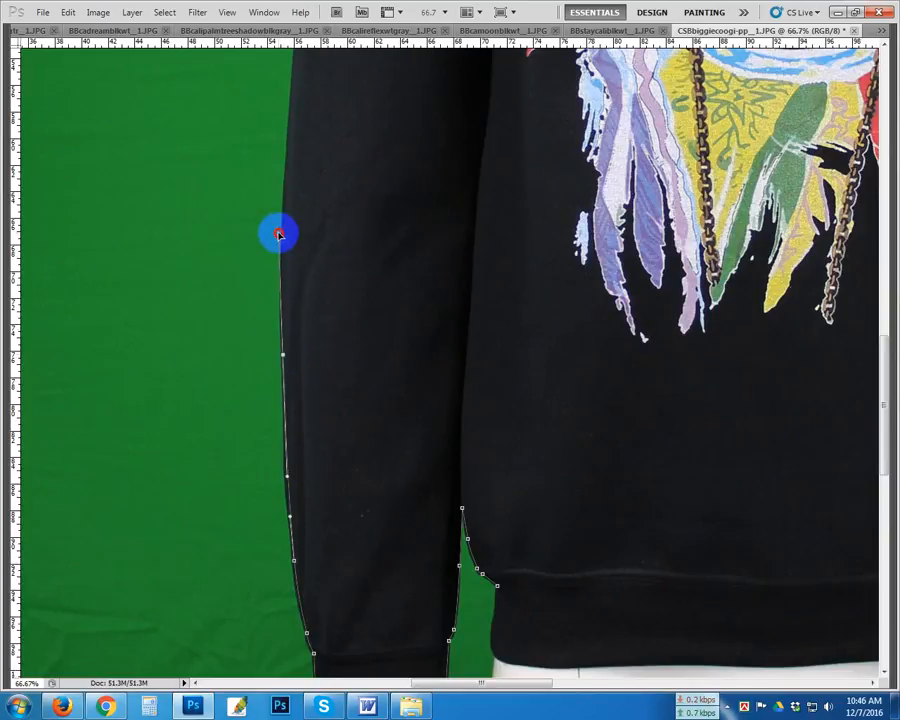
left_click_drag(303, 116, 291, 422)
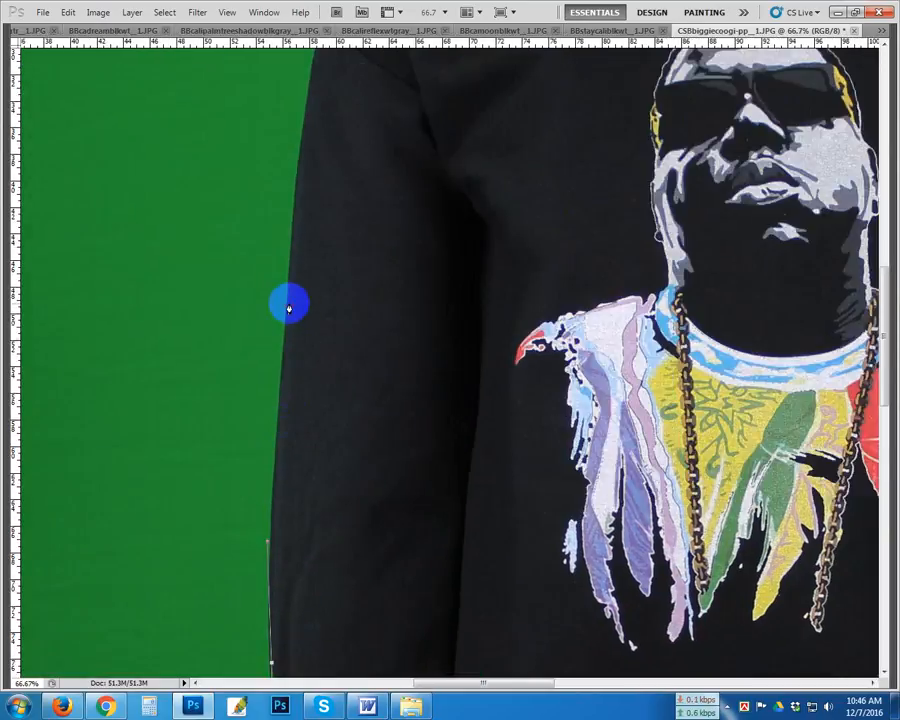
left_click_drag(290, 303, 308, 464)
left_click(315, 434, "ctrl")
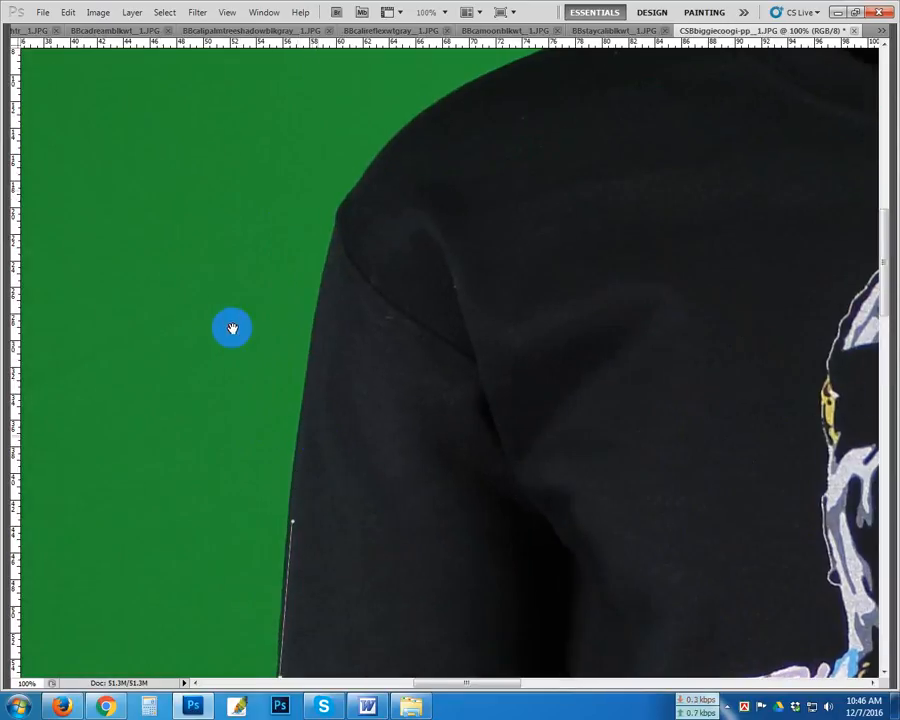
left_click_drag(228, 172, 243, 195)
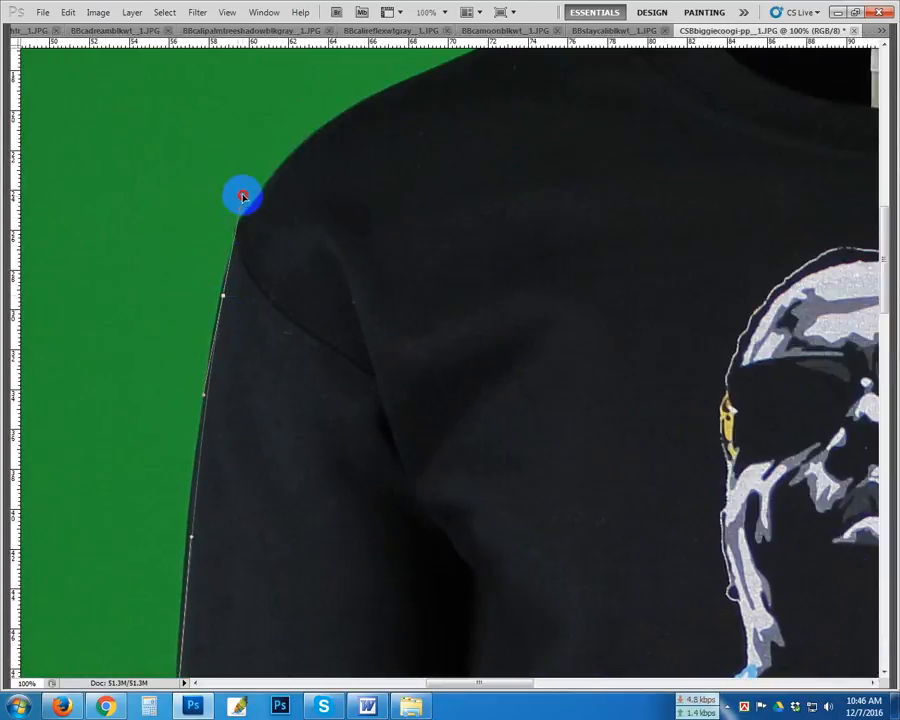
left_click(244, 253, "ctrl")
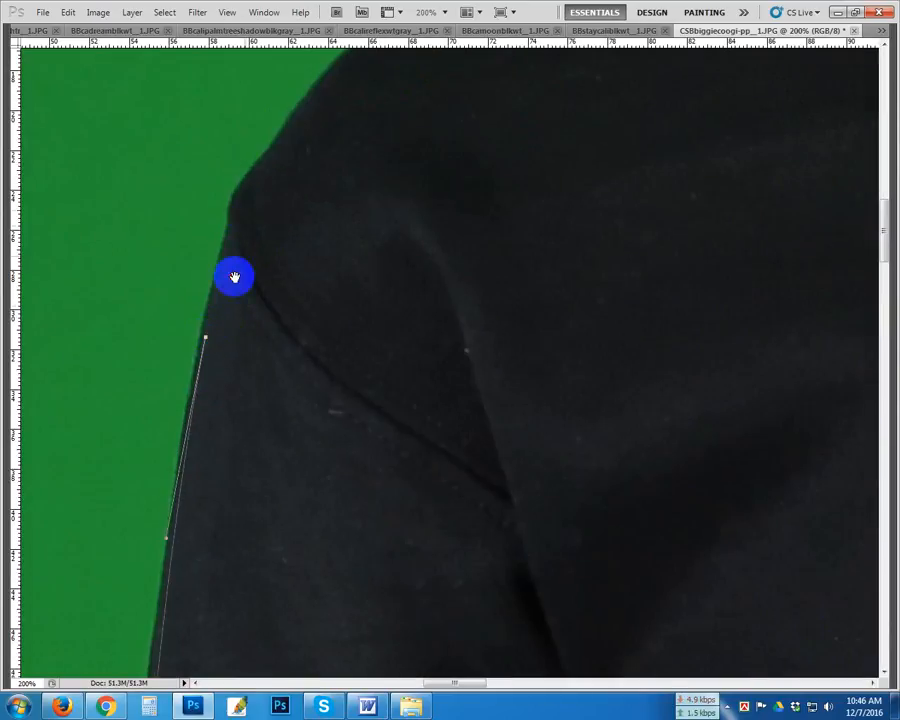
- Curve the path around the left-hand shoulder seam's corner and onto the start of the shoulder
left_click_drag(234, 274, 218, 347)
left_click(216, 333)
left_click_drag(226, 289, 248, 270)
left_click_drag(346, 186, 258, 297)
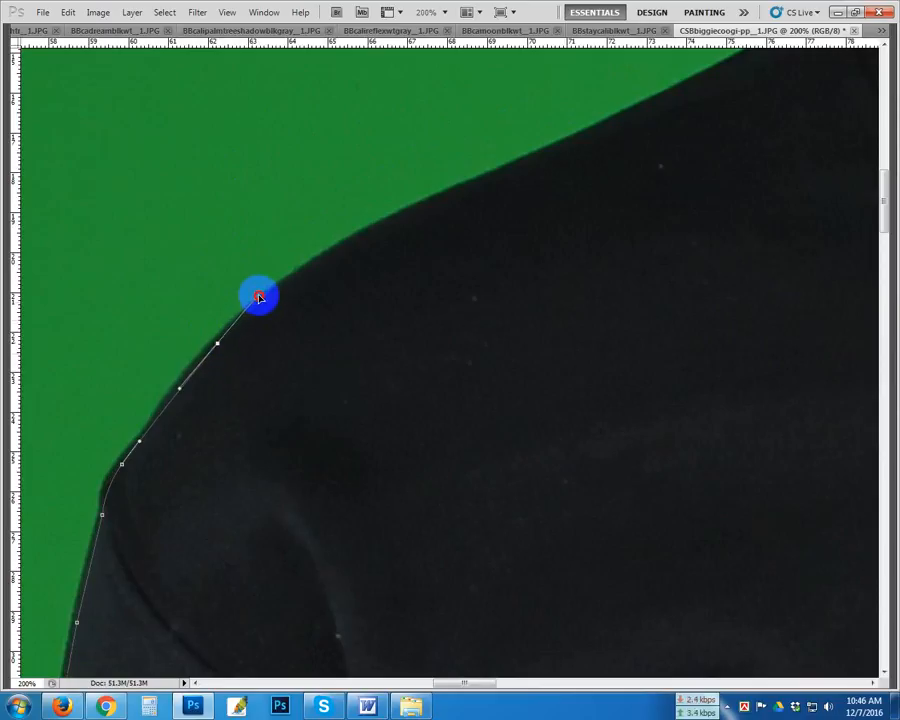
- Trace the path along the left-hand shoulder slope up to where it meets the collar
left_click_drag(405, 229, 297, 345)
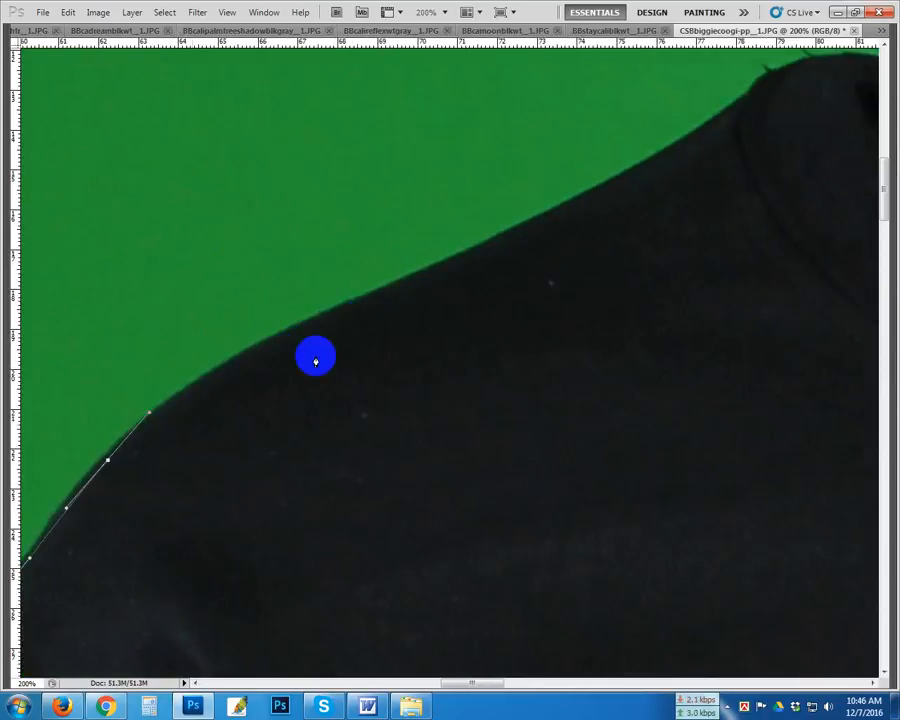
left_click_drag(371, 300, 527, 231)
left_click_drag(628, 201, 277, 422)
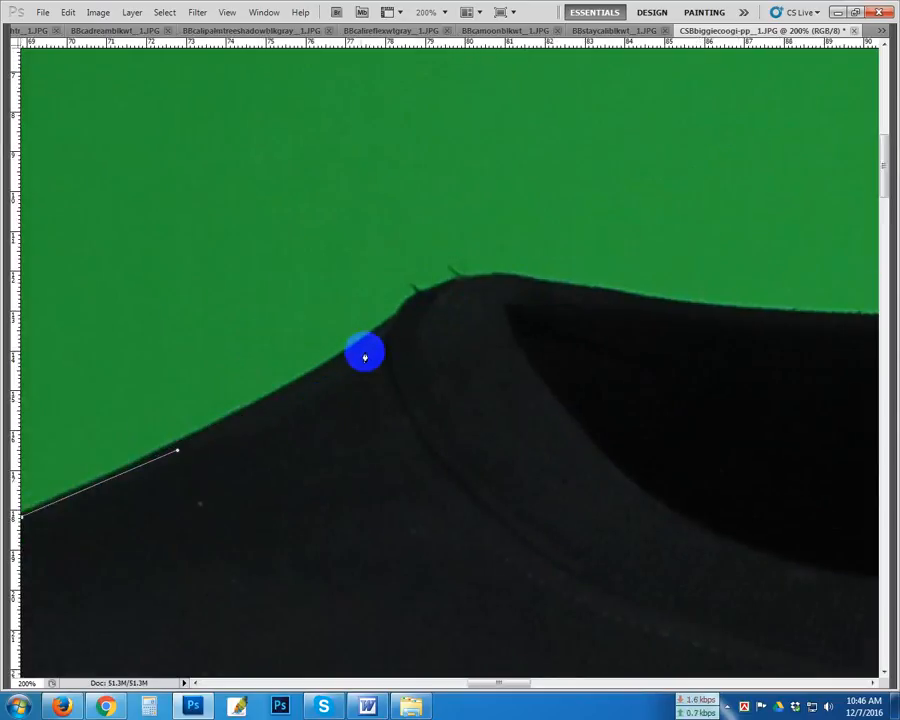
left_click_drag(368, 364, 358, 386)
left_click_drag(388, 342, 447, 296)
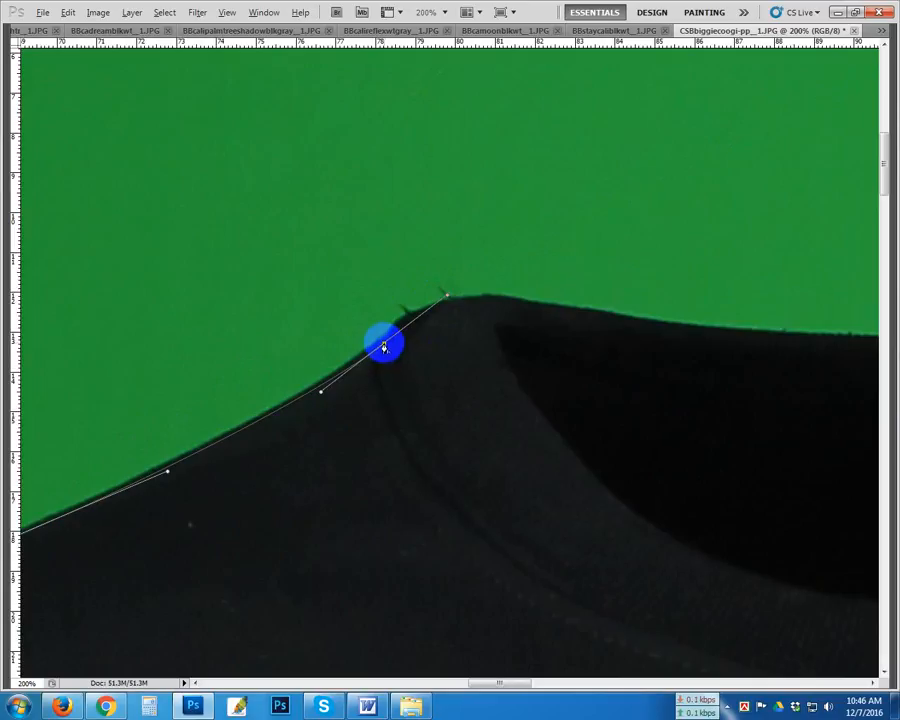
left_click_drag(469, 320, 385, 327)
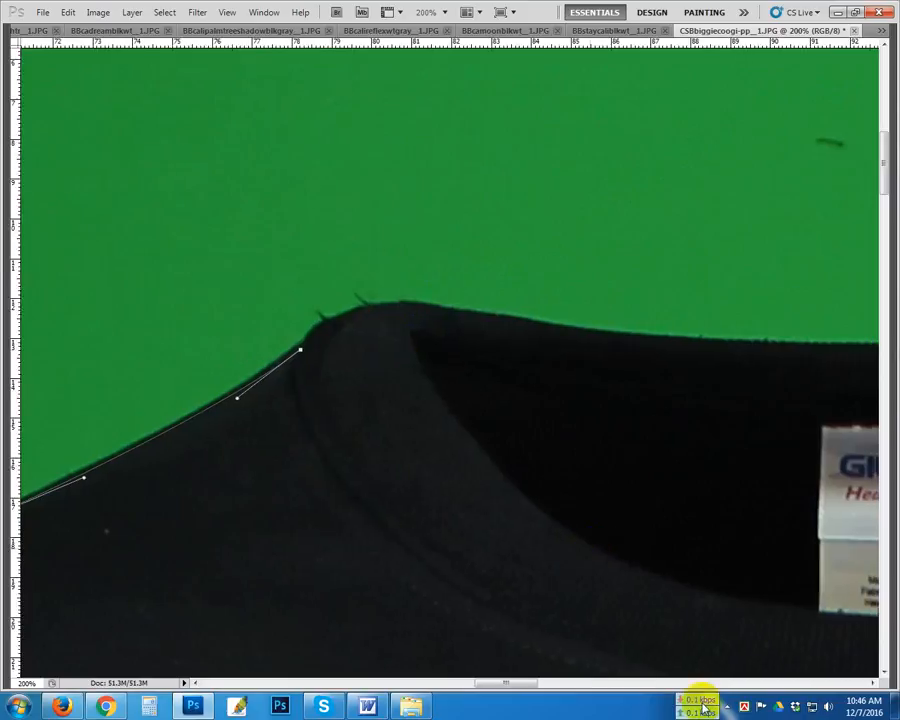
left_click(729, 707)
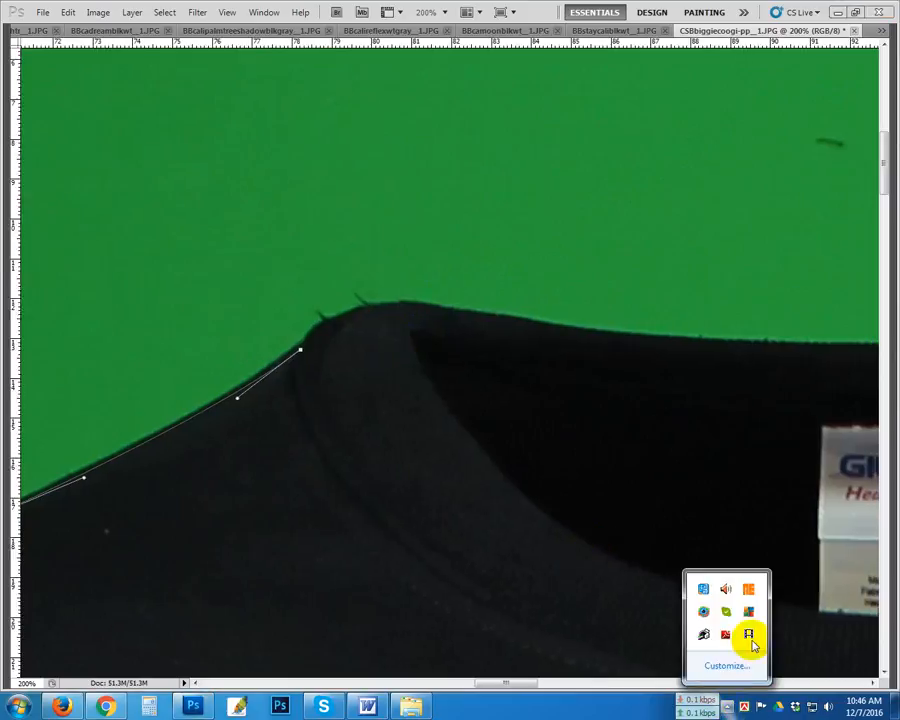
left_click(748, 634)
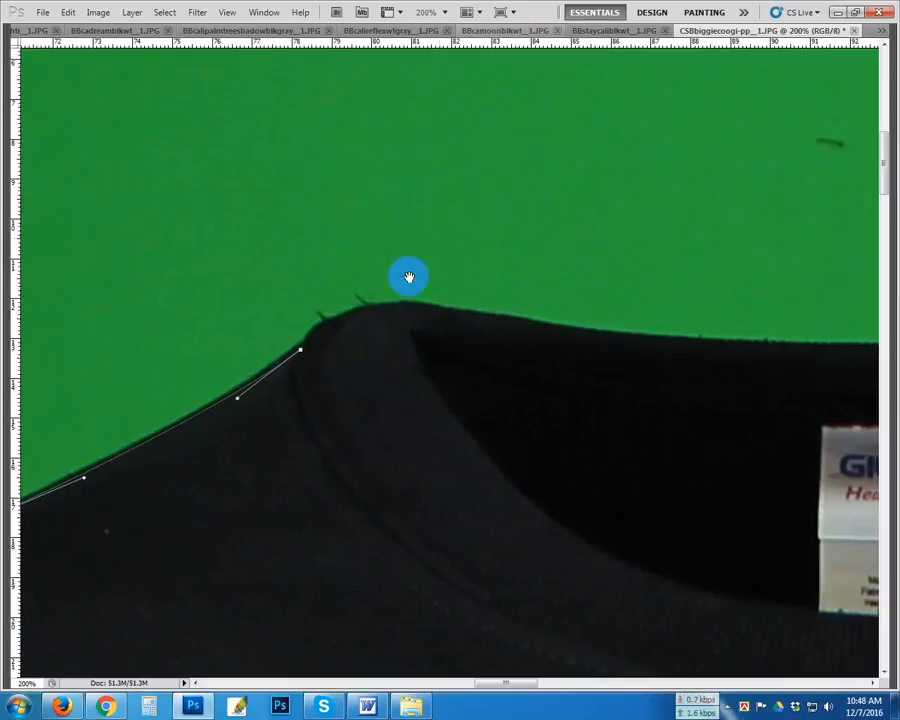
- Carry the path over the collar's left-hand hump and along the back neckline's upper edge above the label
left_click_drag(392, 305, 362, 263)
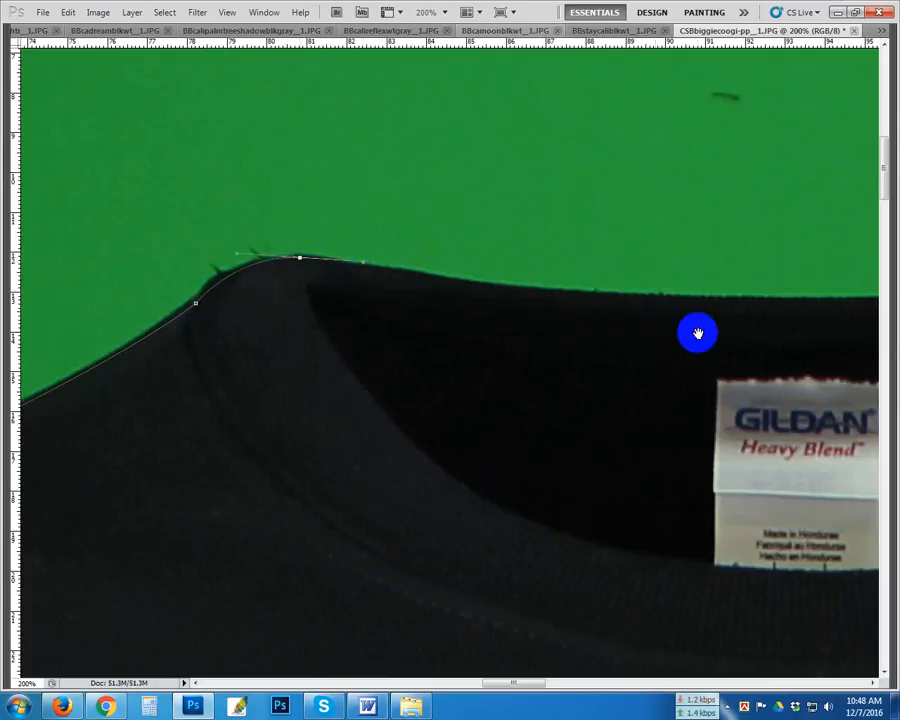
left_click_drag(697, 331, 813, 305)
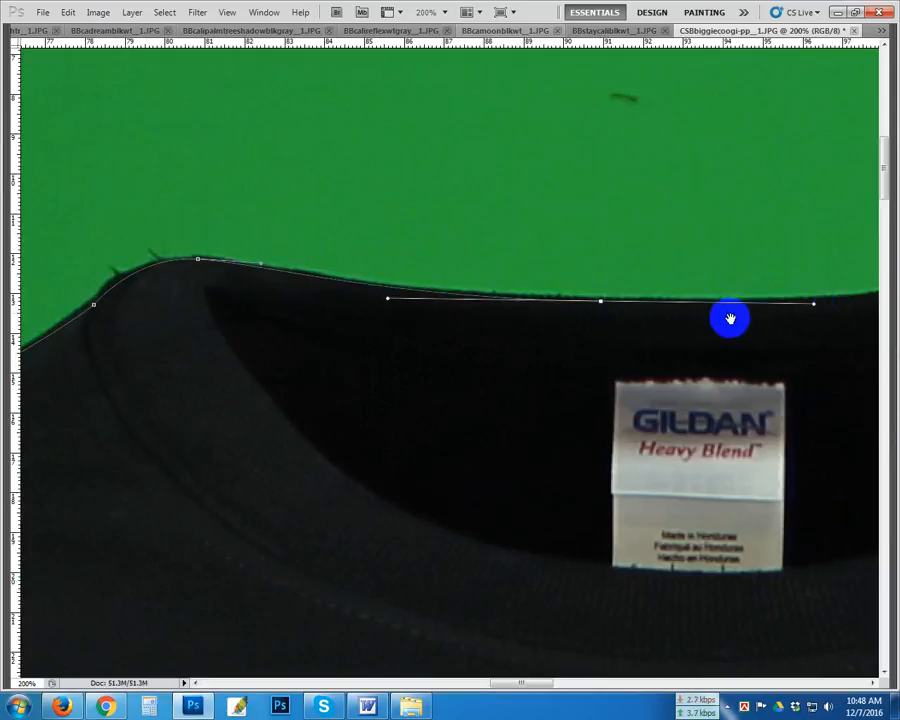
left_click_drag(730, 318, 300, 402)
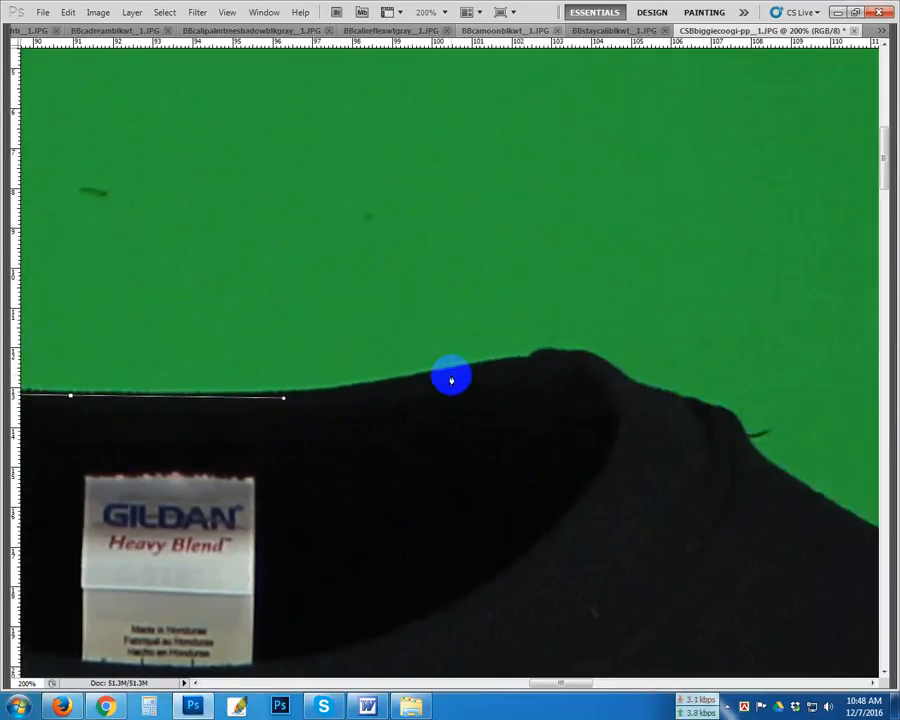
left_click_drag(451, 378, 415, 322)
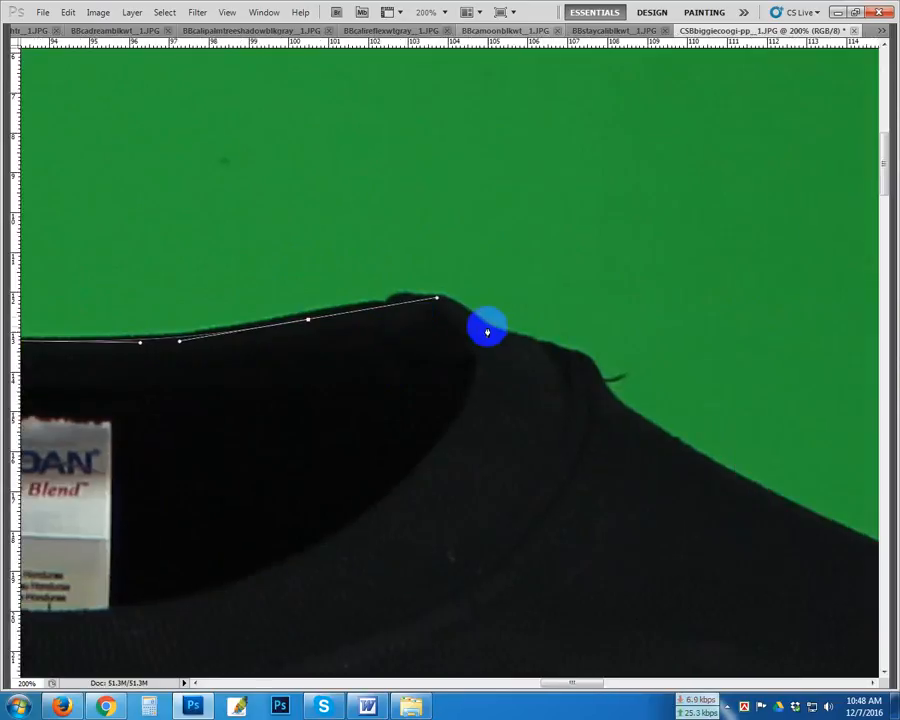
- Trace the path over the collar's right-hand hump and down to its base, leaving the loose thread outside
left_click(487, 327)
left_click(550, 367)
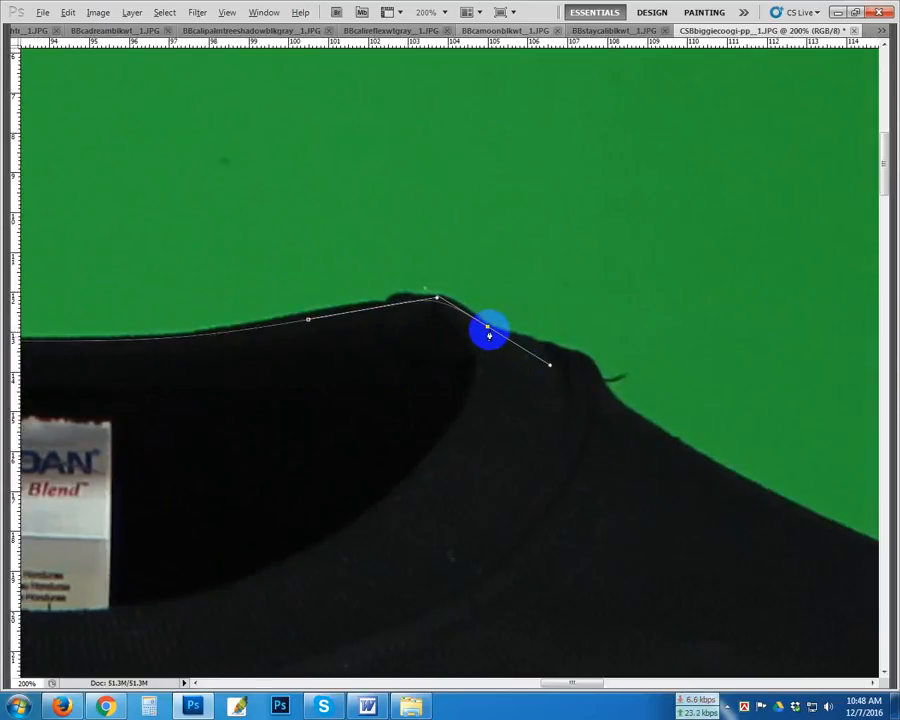
left_click_drag(486, 330, 446, 324)
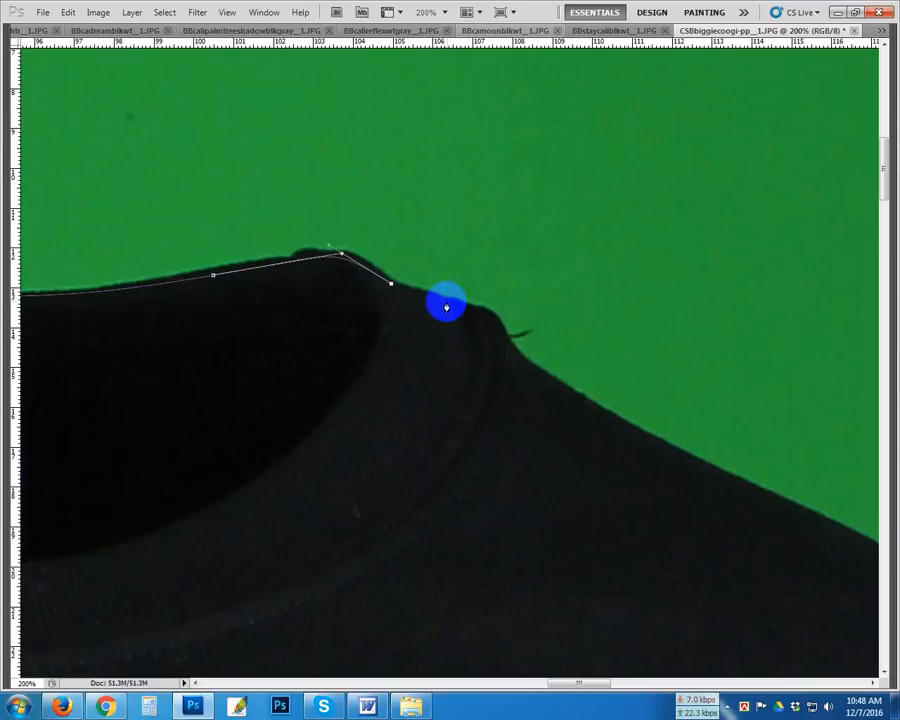
mouse_move(449, 305)
left_mouse_down()
mouse_move(469, 308)
mouse_move(435, 291)
left_mouse_up()
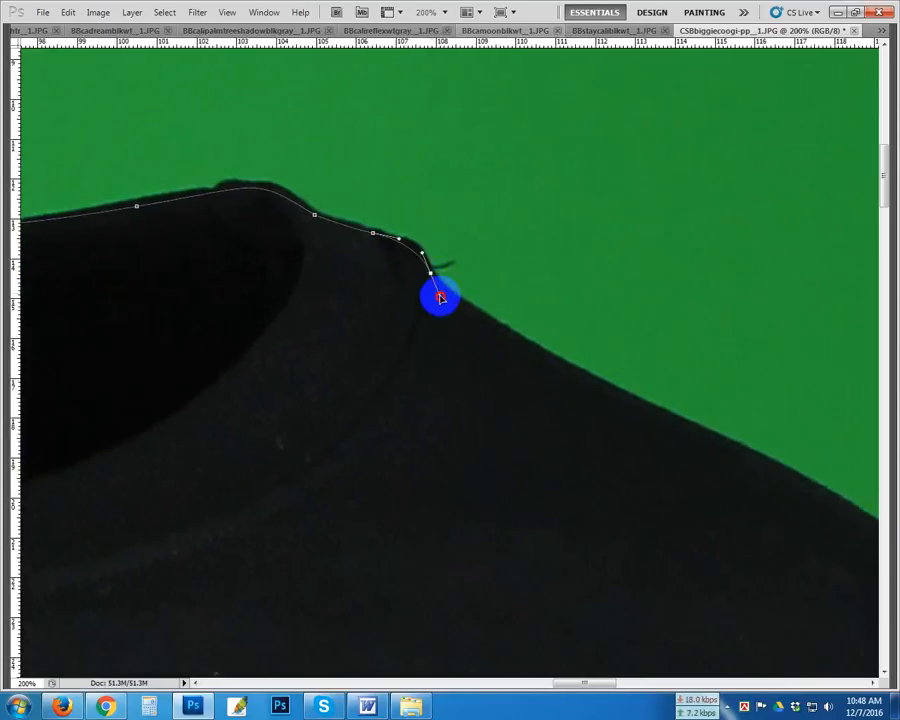
- Extend the path down the right-hand shoulder slope to a corner anchor just above the shoulder seam
left_click_drag(600, 407, 461, 336)
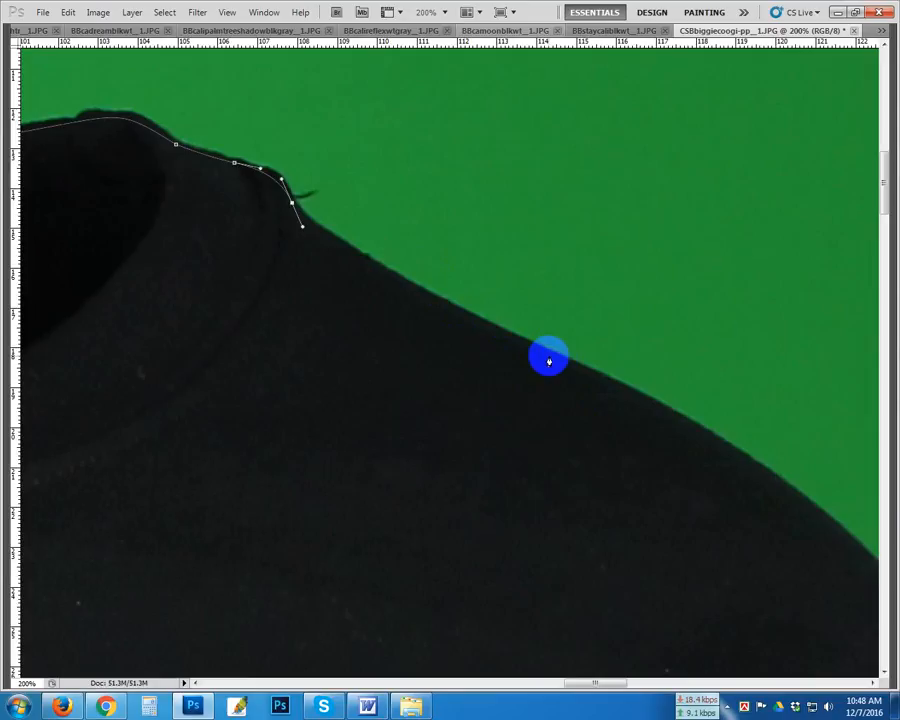
mouse_move(550, 356)
left_mouse_down()
mouse_move(658, 397)
mouse_move(735, 447)
mouse_move(552, 335)
left_mouse_up()
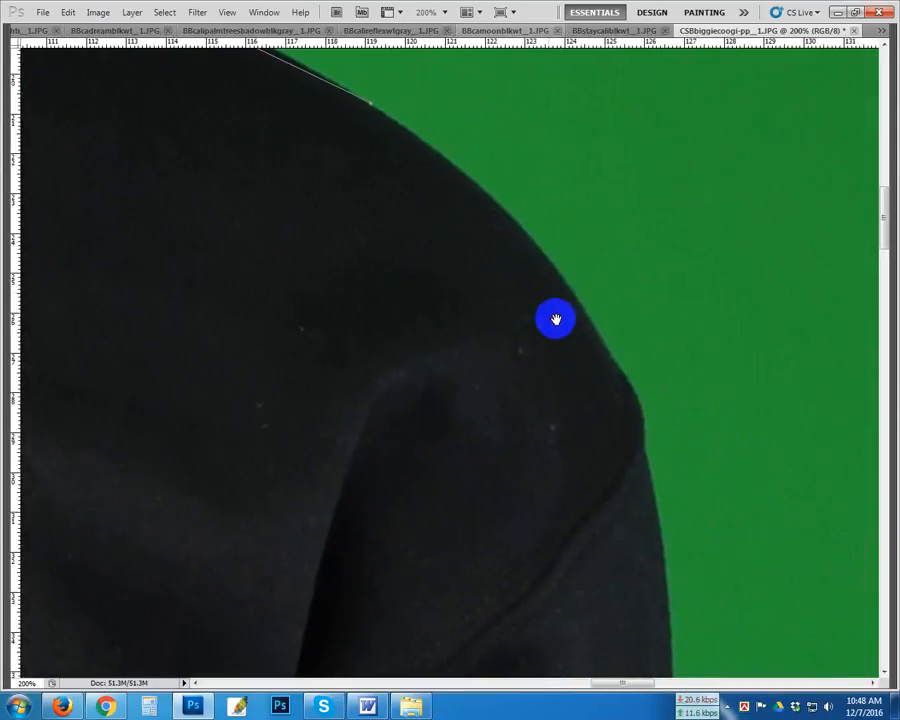
left_click_drag(617, 386, 757, 603)
left_click_drag(606, 408, 552, 280)
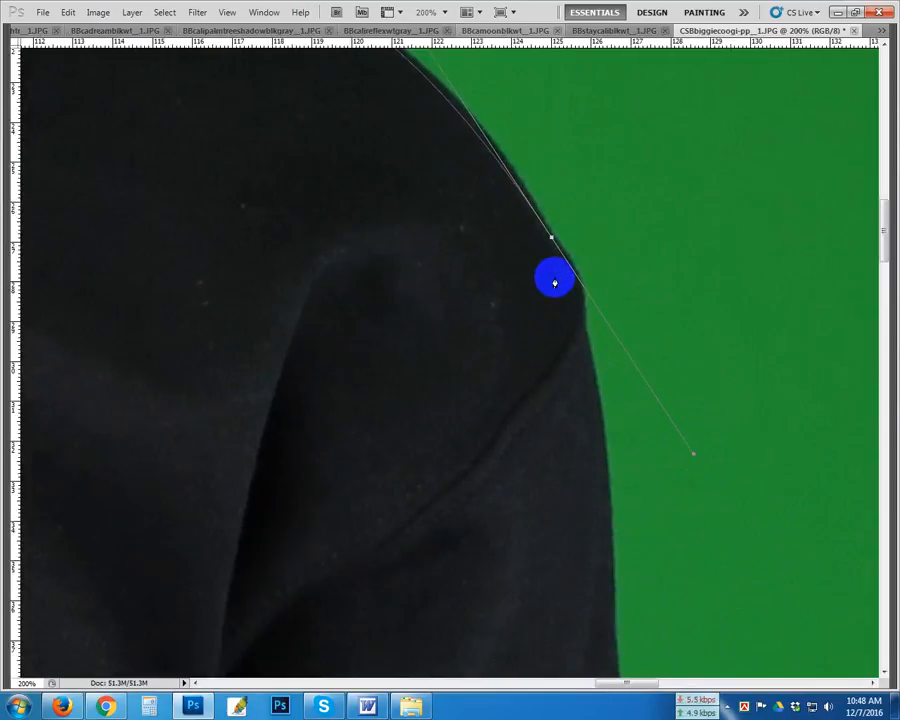
left_click(550, 238)
- Curve the path around the right-hand shoulder seam and down the upper part of that sleeve's outer edge
left_click_drag(580, 390, 566, 300)
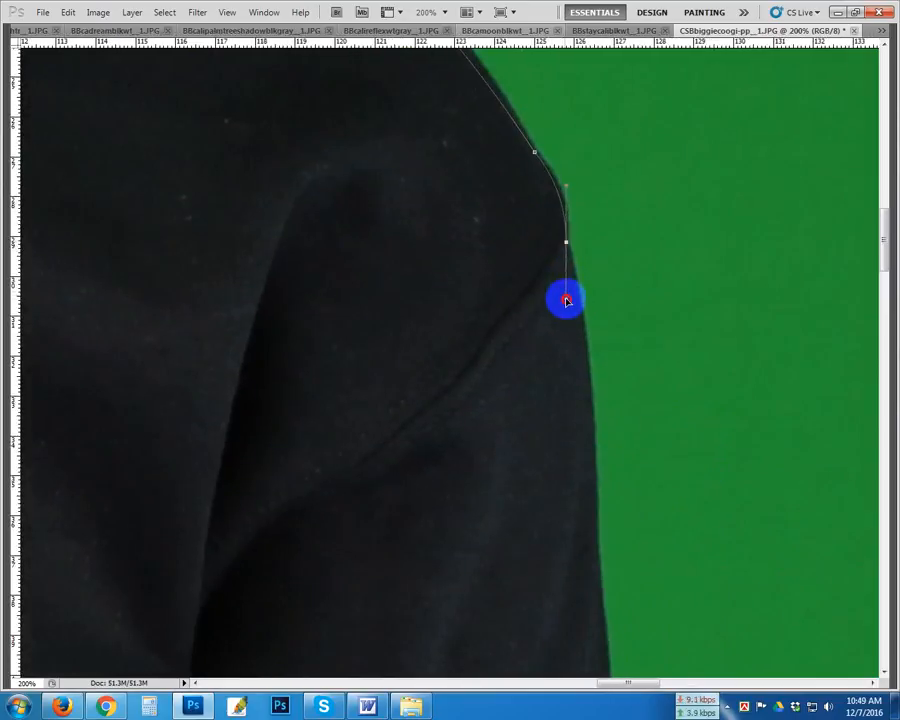
left_click_drag(571, 460, 550, 296)
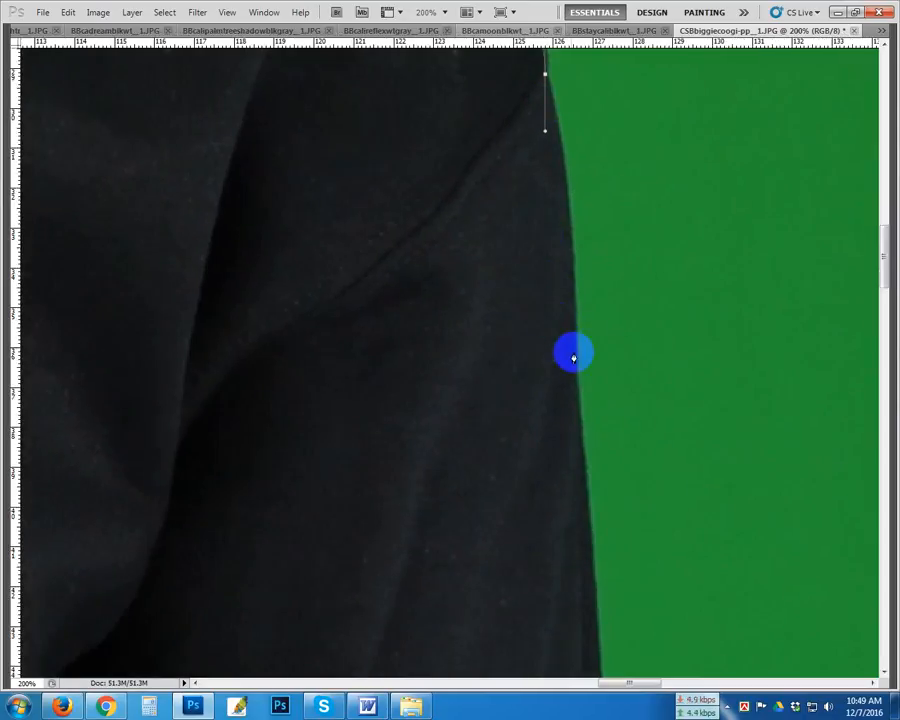
left_click_drag(573, 362, 539, 238)
scroll(539, 238, "down", 1)
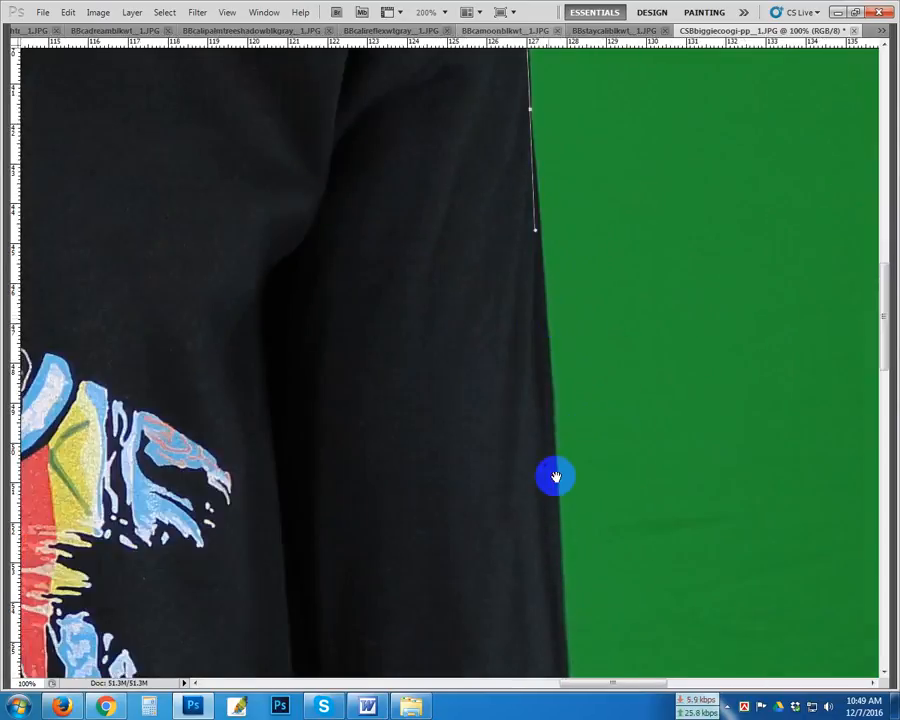
left_click_drag(560, 508, 560, 369)
left_click(561, 456)
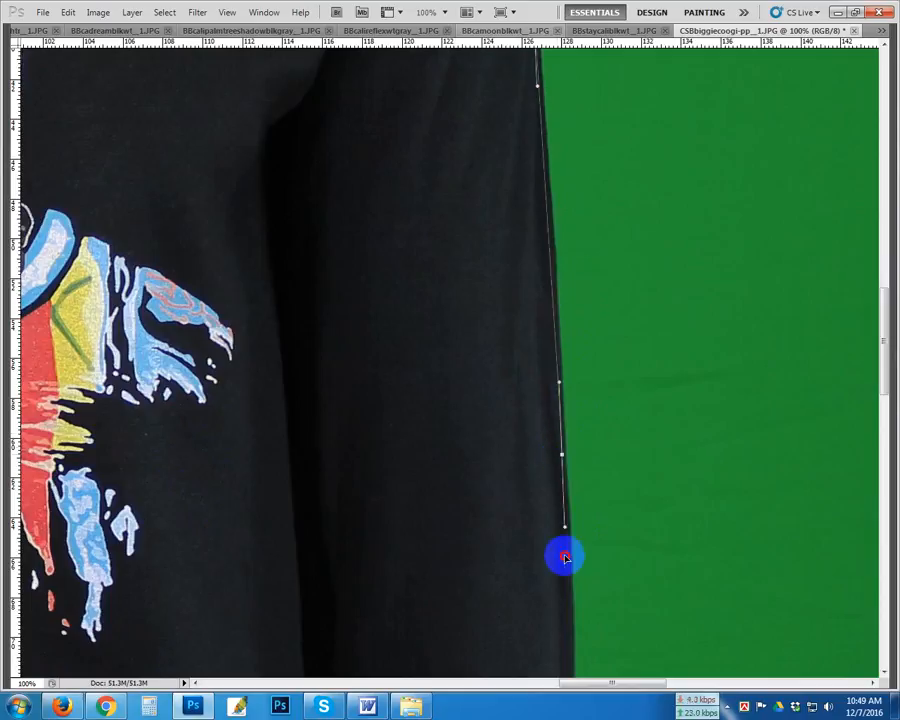
- Continue the path down the right-hand sleeve's lower outer edge and around the notch at the cuff seam
left_click_drag(568, 613, 576, 159)
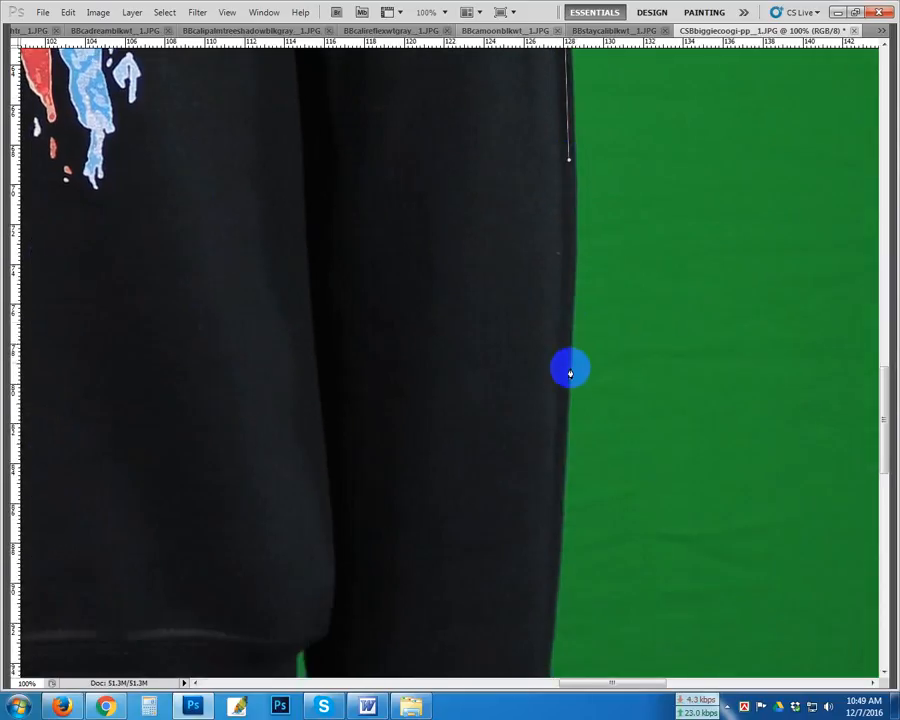
left_click(553, 597)
left_click_drag(553, 597, 572, 185)
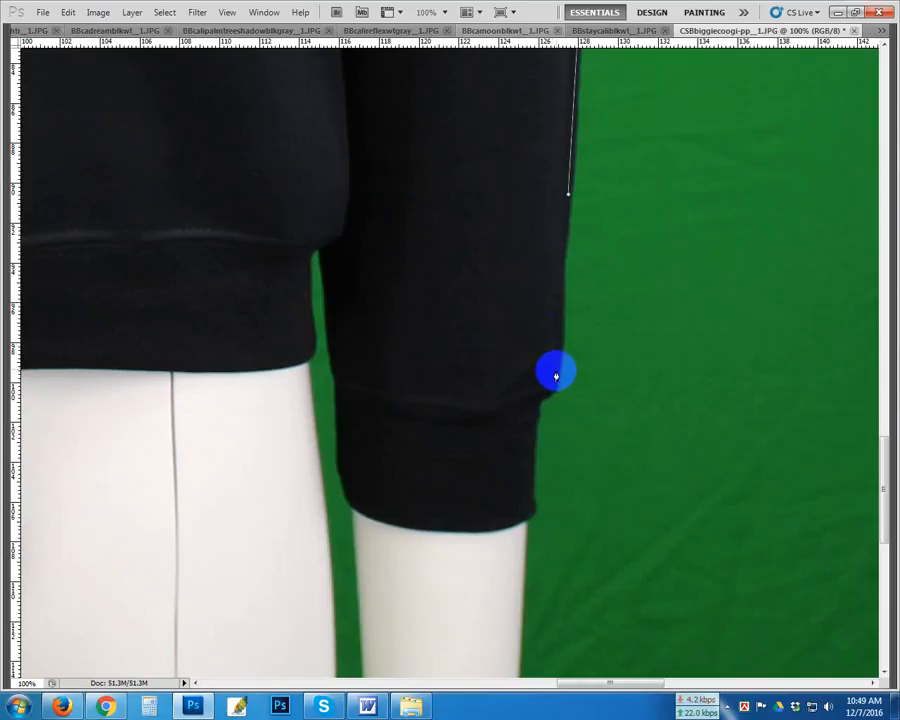
left_click_drag(552, 385, 543, 301)
left_click(543, 409)
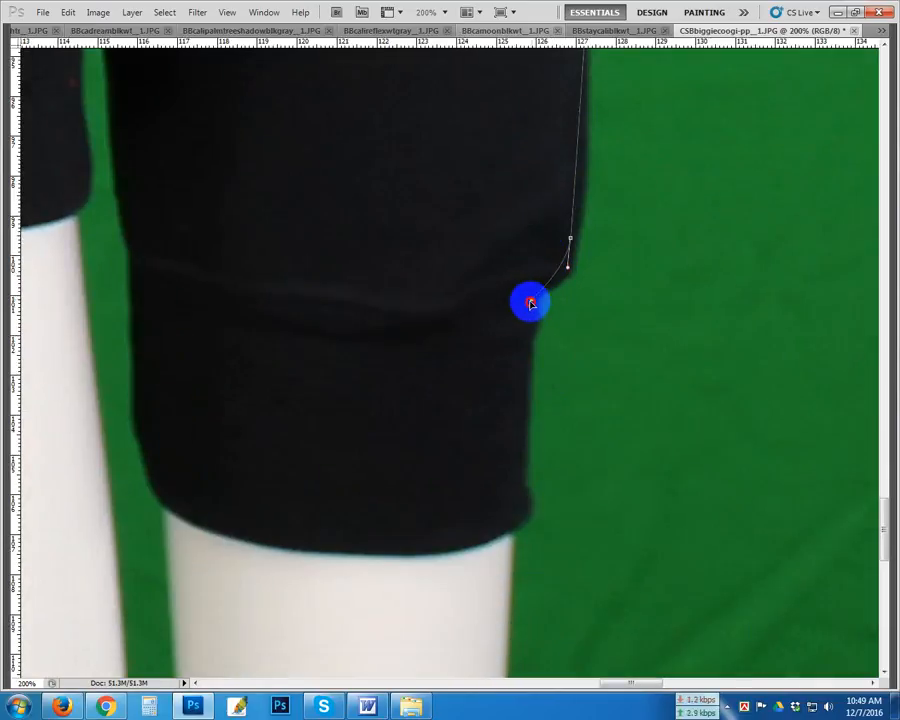
- Trace the right-hand cuff down its outer side, along its curved lower edge and around its inner corner
left_click_drag(506, 436, 516, 280)
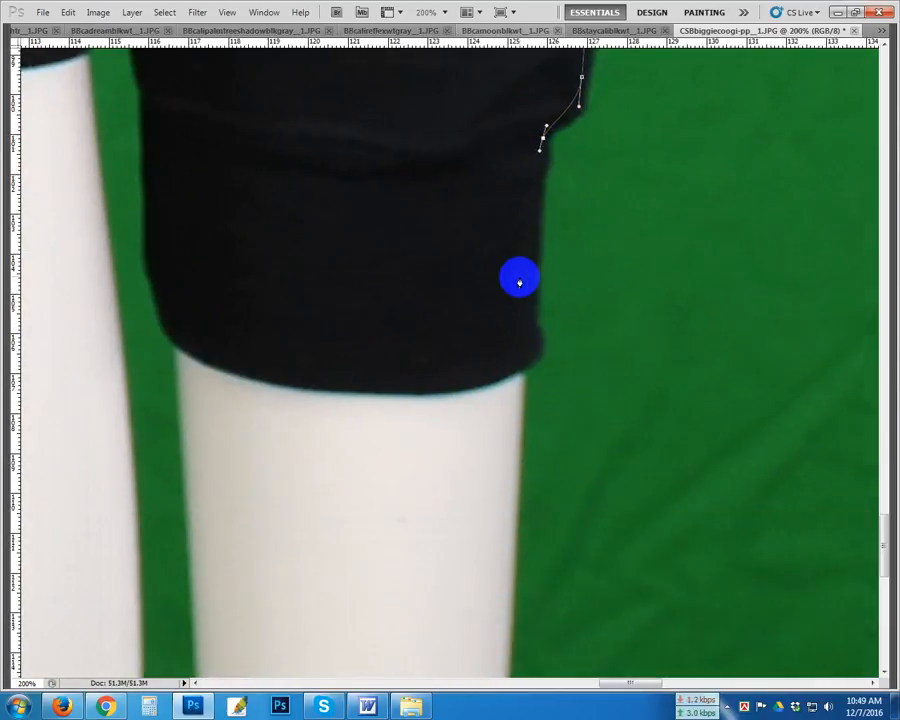
left_click(530, 340)
left_click_drag(394, 393, 309, 356)
left_click_drag(242, 286, 365, 368)
left_click_drag(364, 297, 360, 414)
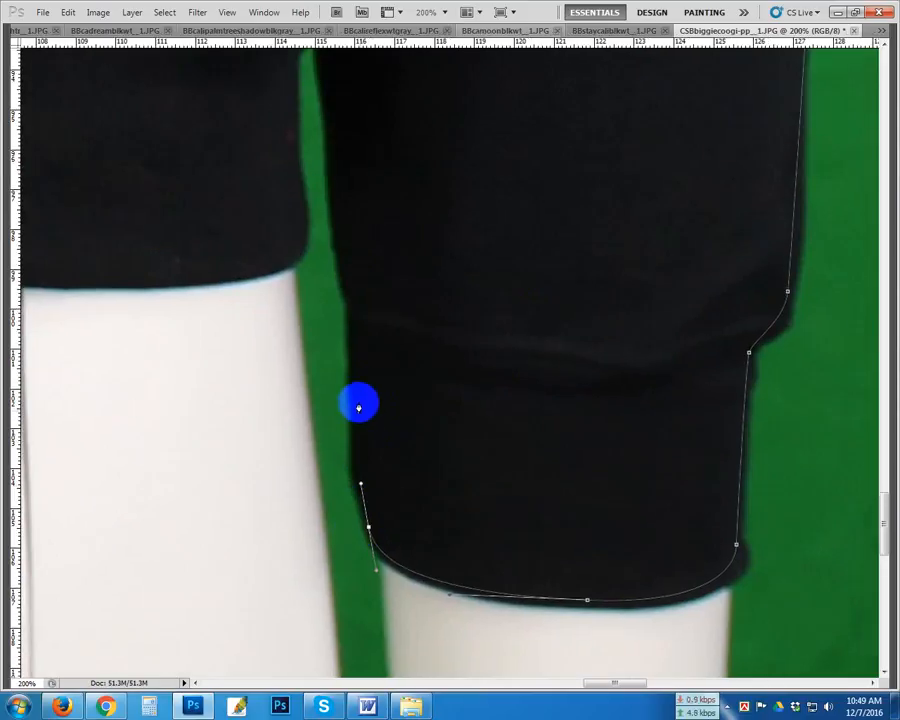
- Run the path up the right-hand cuff's inner side and the sleeve's inner edge to the green gap's tip
left_click_drag(354, 371, 354, 338)
left_click_drag(354, 290, 365, 438)
left_click(362, 447)
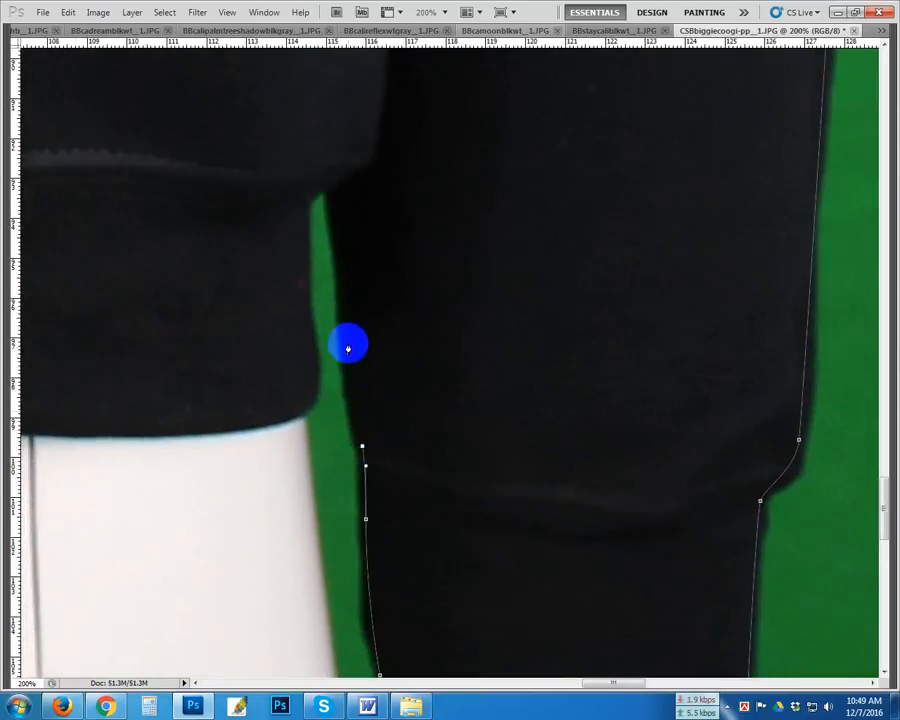
left_click_drag(348, 345, 365, 394)
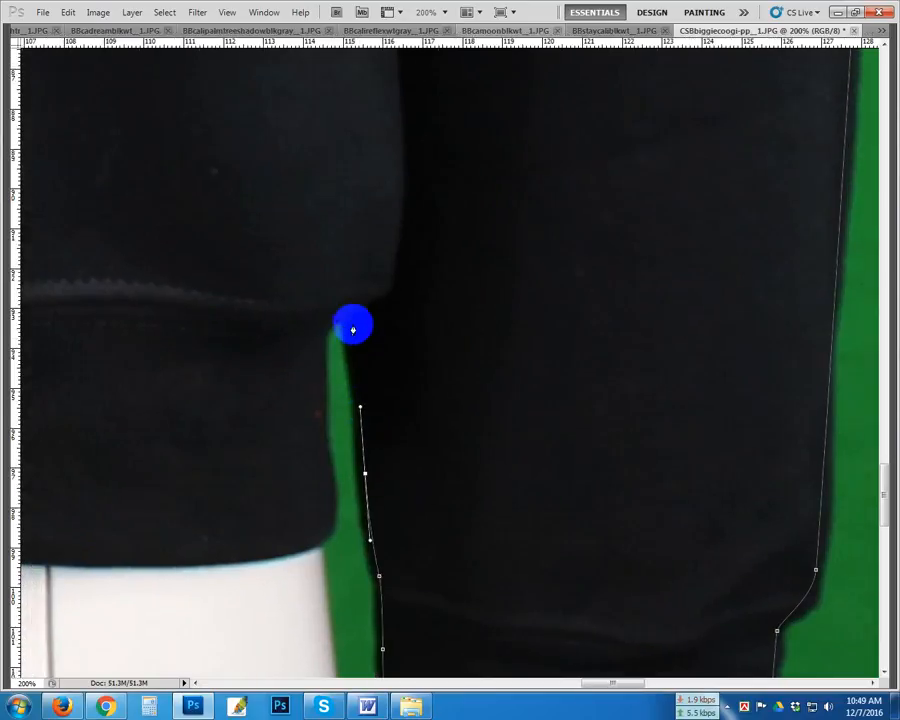
left_click(348, 316)
- Round the green gap's tip and trace the path down the hem band's right-hand side towards its lower corner
left_click_drag(320, 332, 369, 316)
left_click_drag(357, 424, 391, 305)
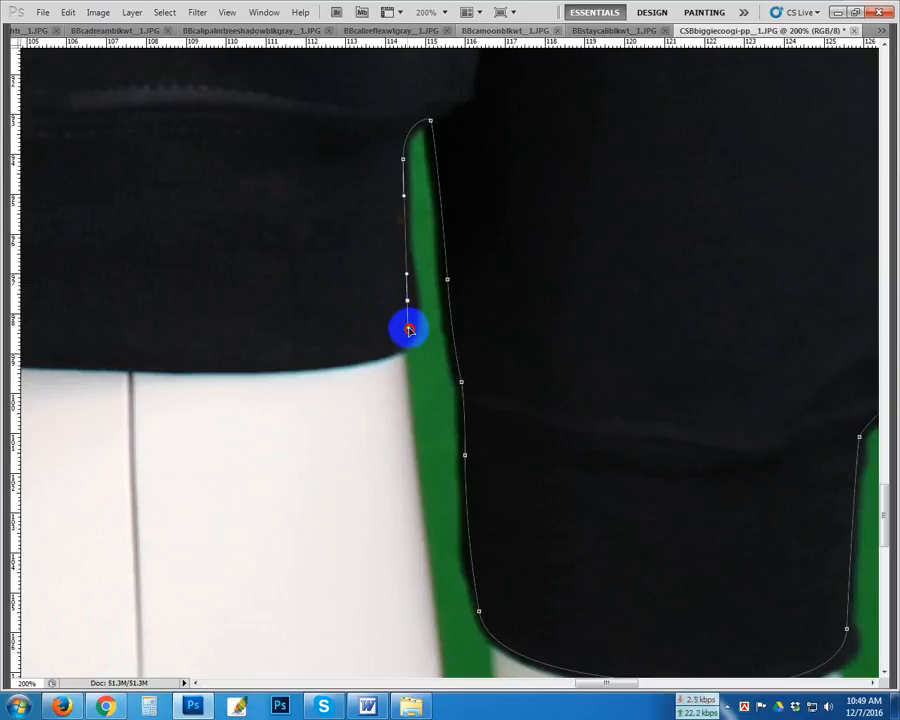
left_click_drag(224, 406, 541, 430)
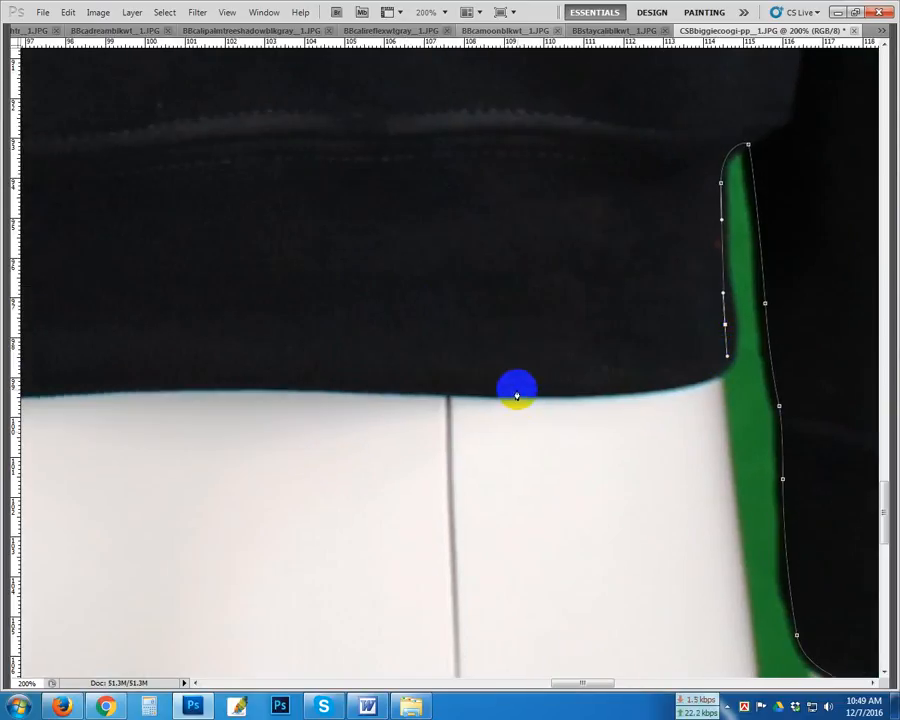
- Round the hem band's right-hand lower corner and run the path along its lower edge to about the middle
left_click_drag(517, 389, 315, 382)
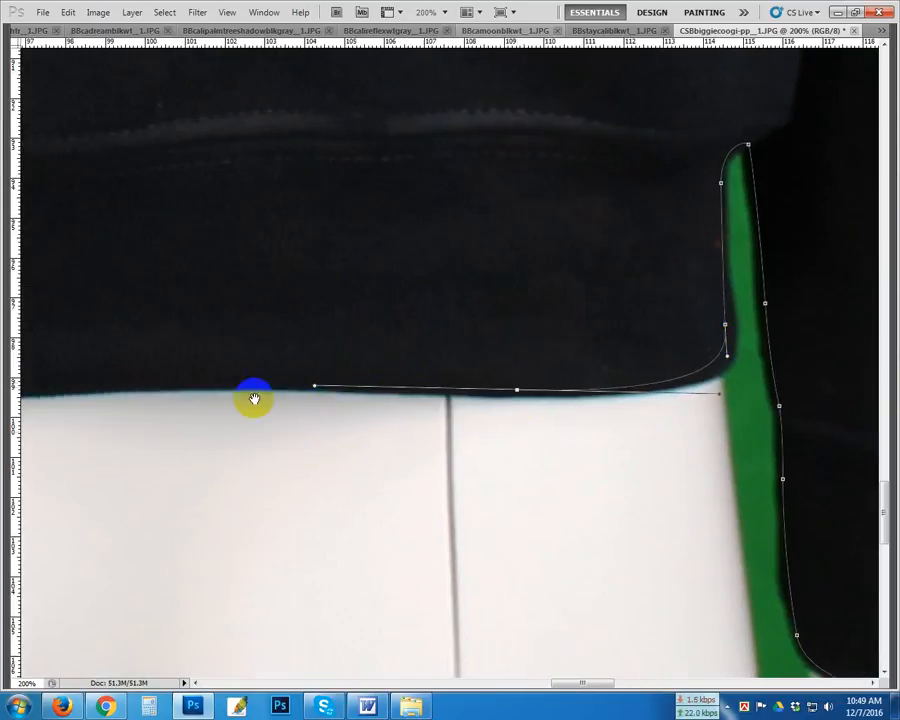
left_click_drag(255, 398, 692, 372)
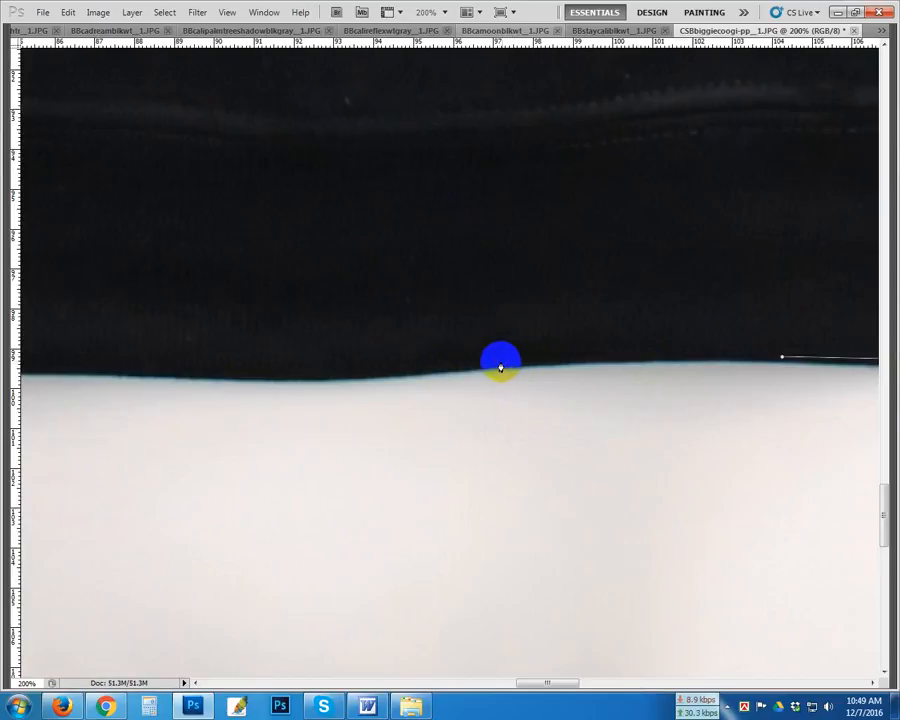
left_click_drag(500, 366, 308, 371)
left_click_drag(447, 400, 518, 402)
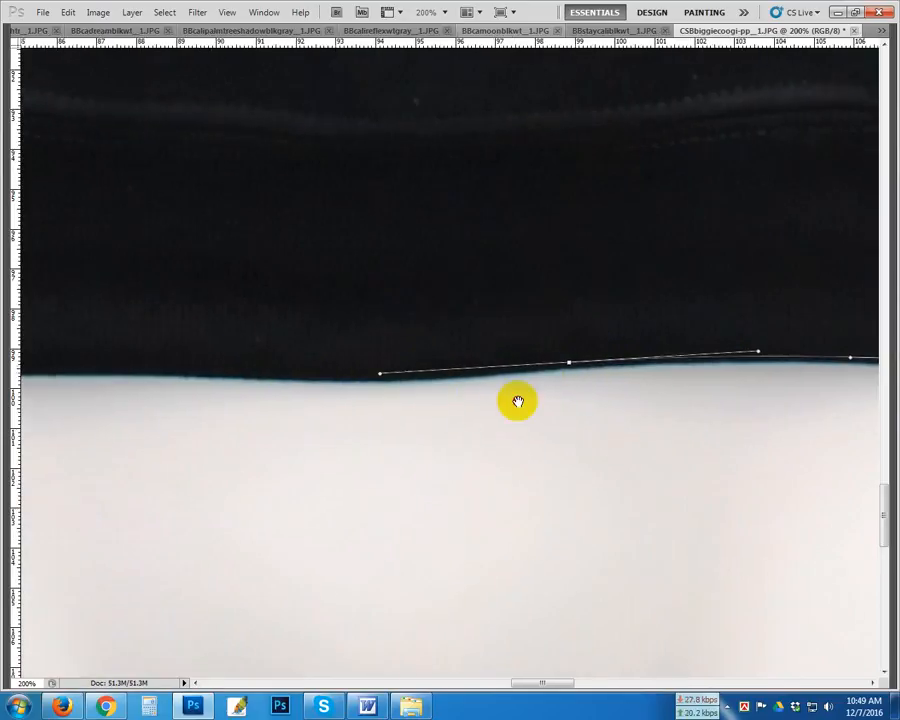
- Continue the path along the left half of the hem band's lower edge to just before the mannequin's thigh line
left_click_drag(263, 373, 570, 406)
left_click_drag(500, 405, 349, 404)
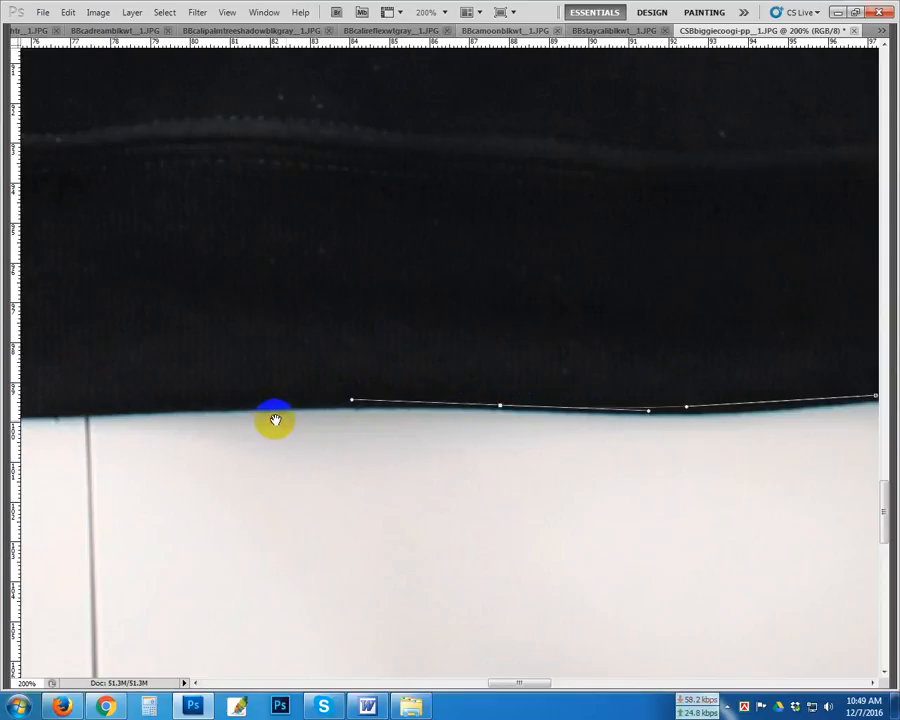
left_click_drag(273, 418, 567, 398)
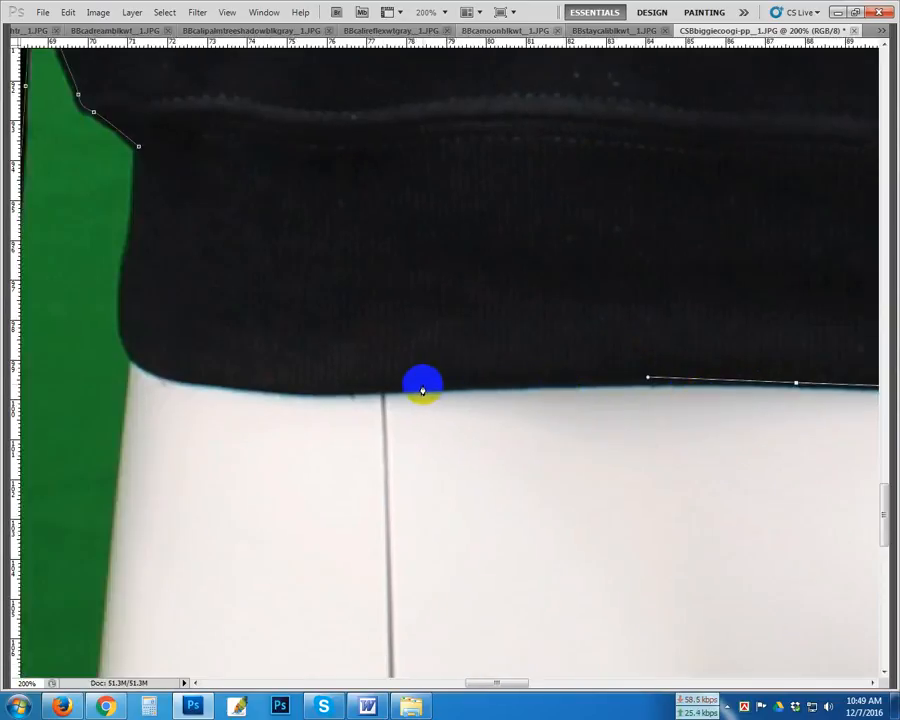
left_click_drag(420, 388, 294, 388)
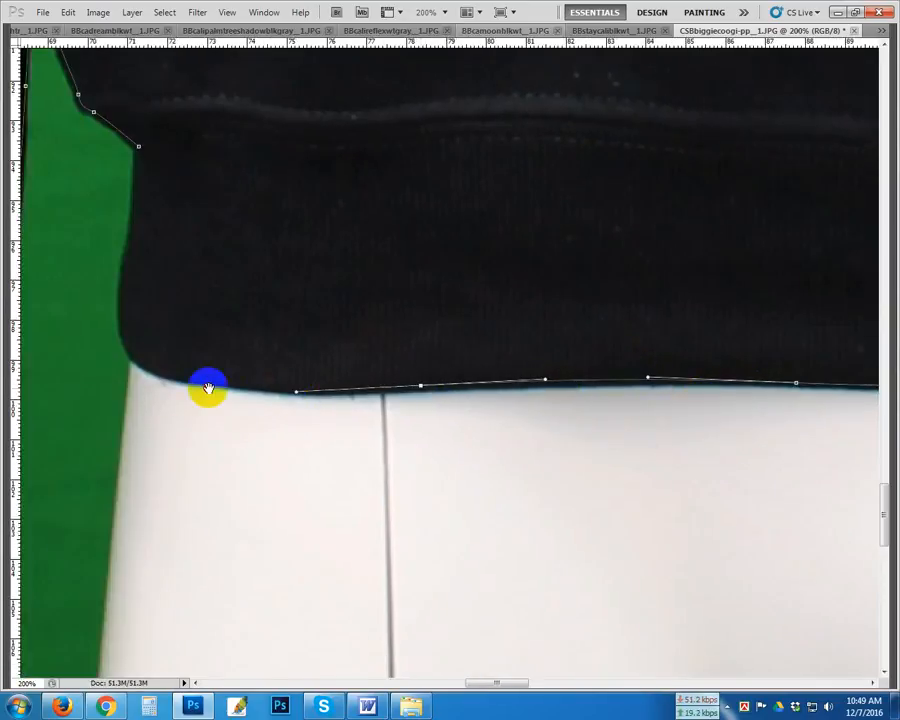
- Round the hem band's left-hand lower corner and close the path at its starting point at the band's upper corner
left_click_drag(164, 388, 306, 424)
left_click(254, 382)
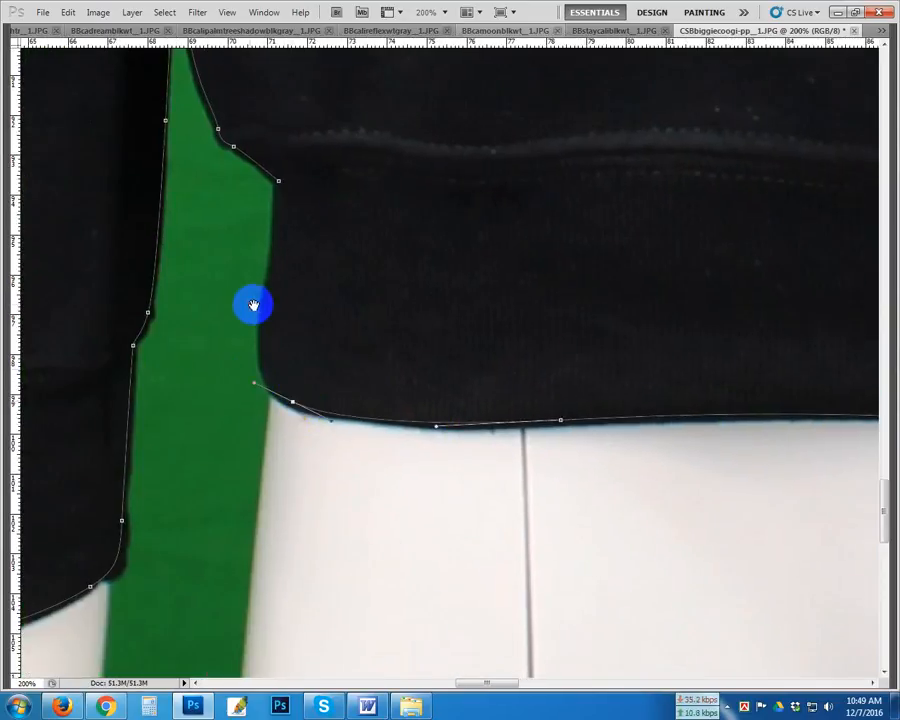
left_click_drag(252, 302, 291, 343)
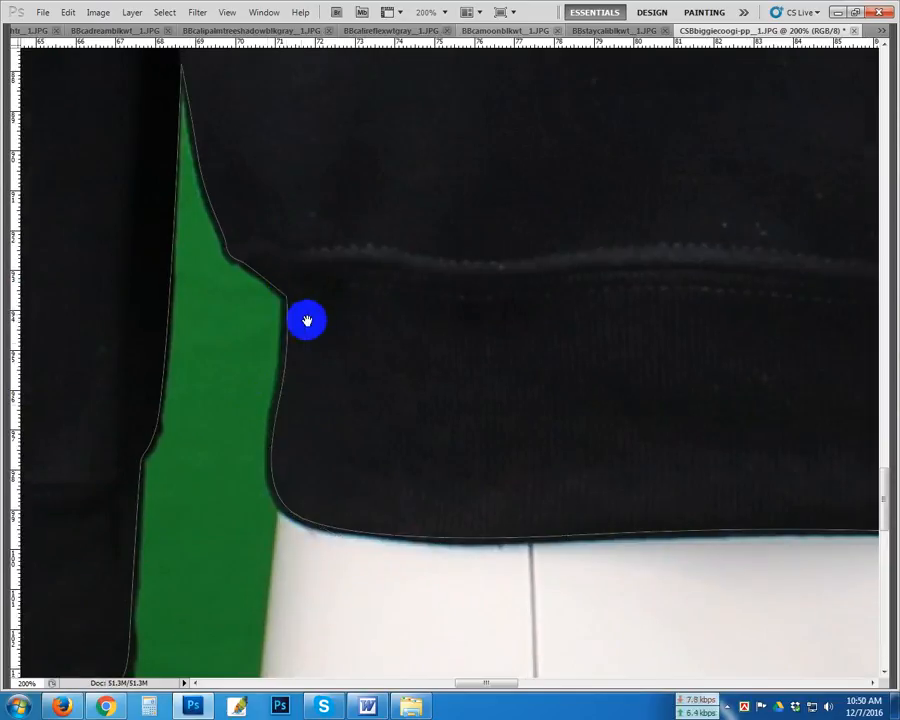
- Examine the closed path at the hem band's left-hand side and across the sweatshirt from hem to neckline
scroll(304, 318, "down", 3)
scroll(306, 320, "up", 1)
left_click(306, 320, "ctrl")
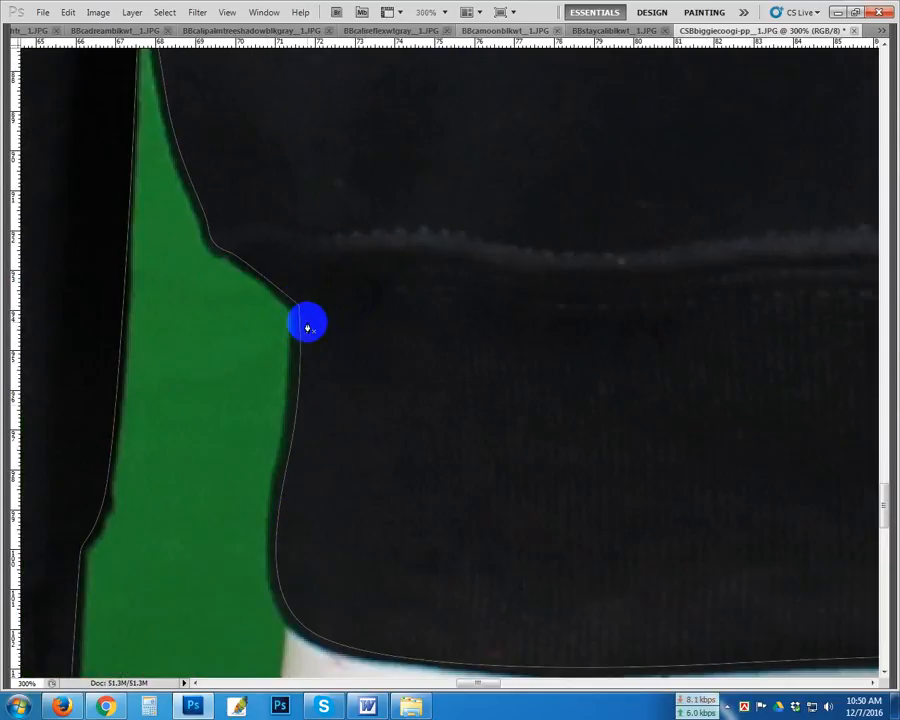
left_click_drag(490, 322, 319, 355)
left_click(319, 355, "alt")
left_click(319, 355, "alt")
left_click(325, 352, "alt")
left_click(343, 342, "alt")
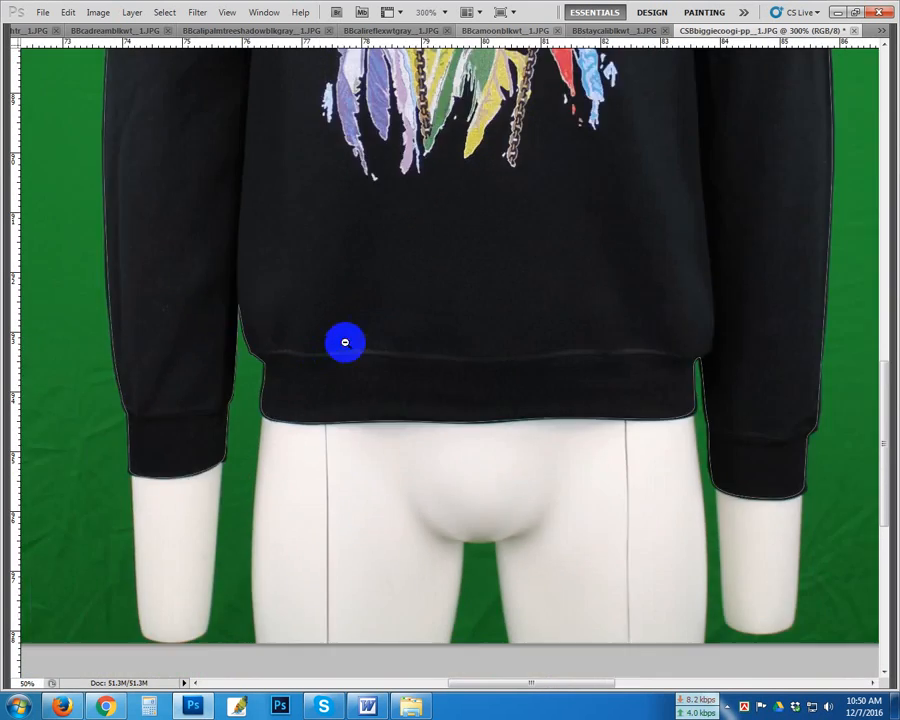
left_click(346, 341, "alt")
left_click_drag(552, 165, 546, 384)
left_click_drag(542, 160, 548, 299)
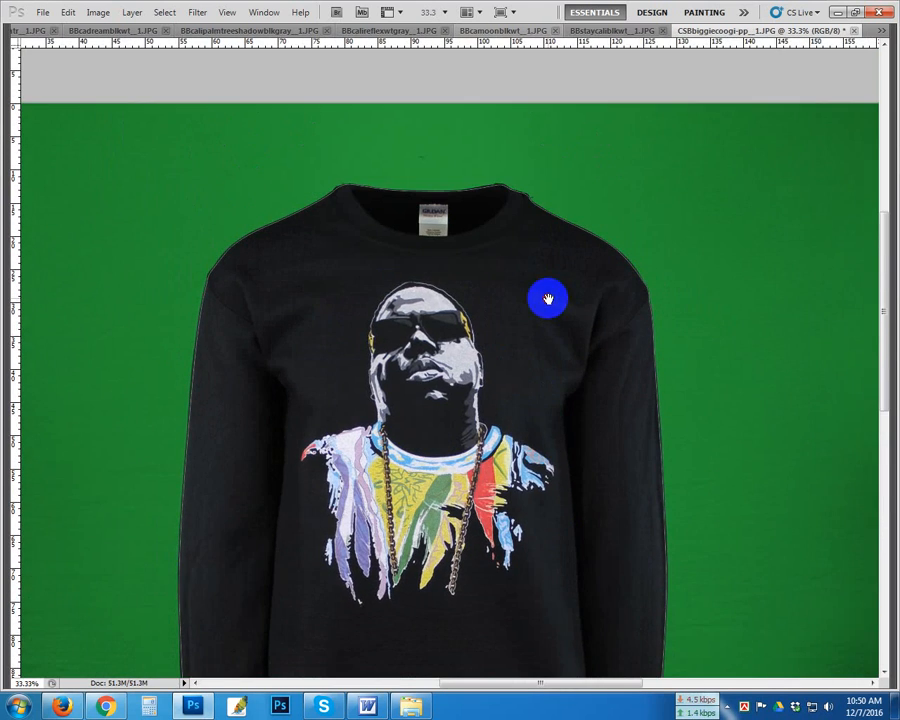
left_click(547, 296, "alt")
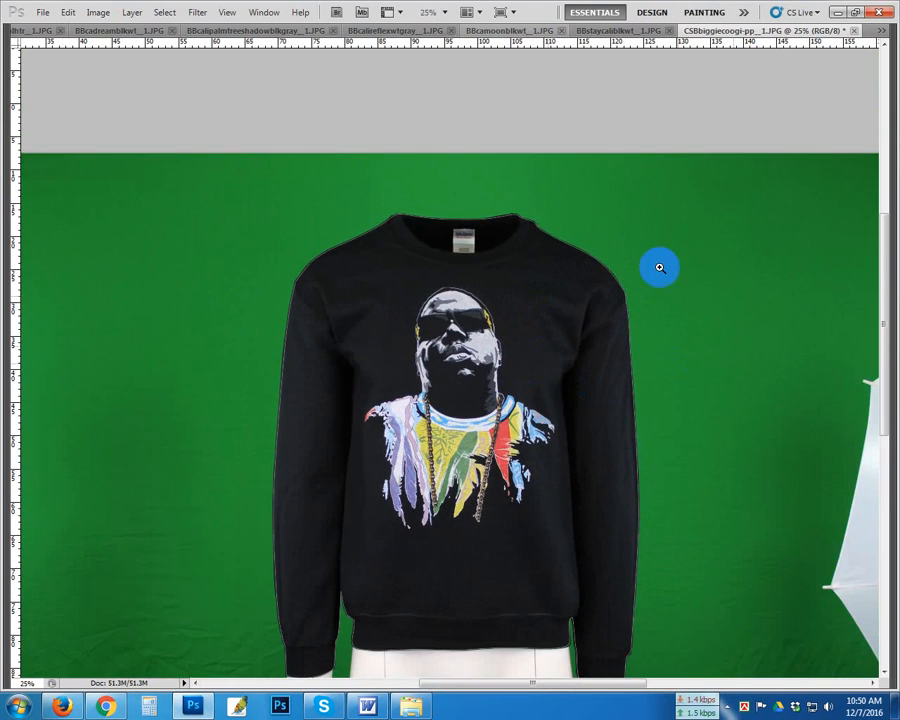
- Examine the path up close along the neckline, right-hand sleeve, hem and left-hand cuff, and review the whole outline
left_click(650, 220)
left_click(650, 220)
left_click(588, 322)
left_click_drag(308, 245, 587, 281)
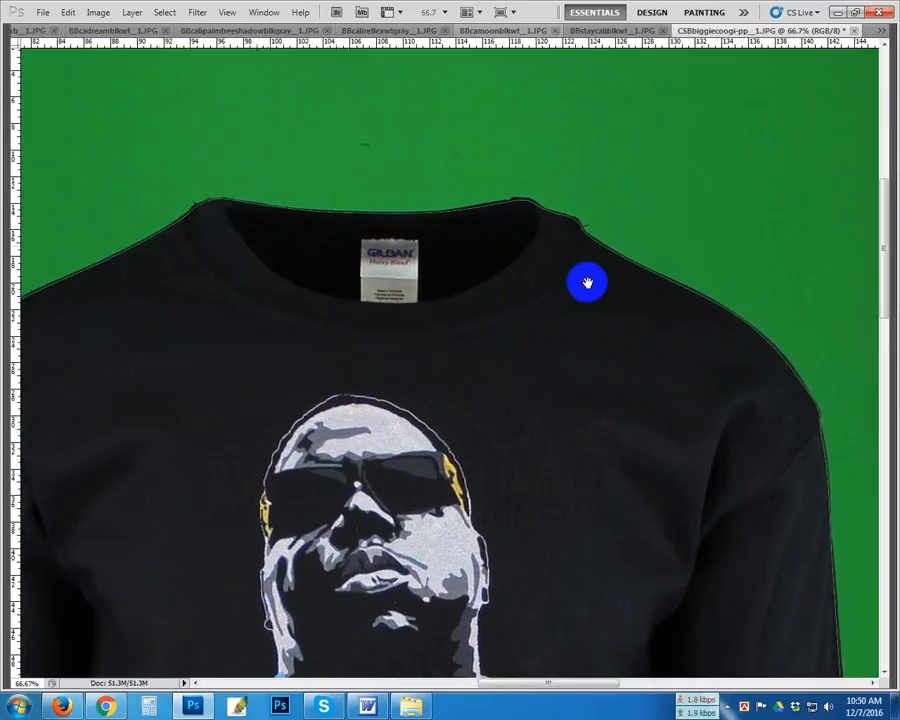
left_click(612, 266)
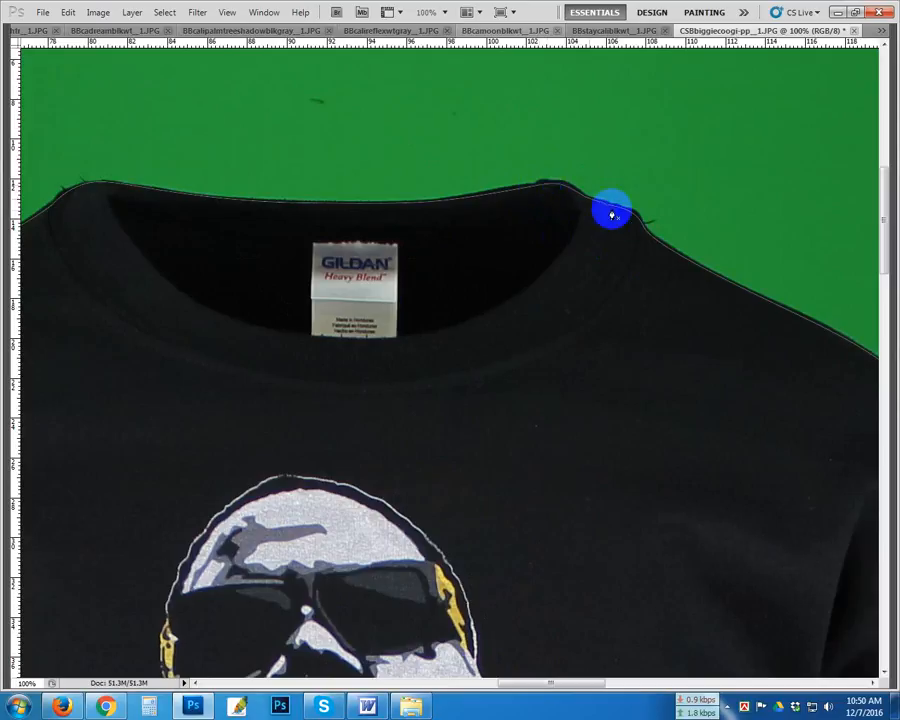
left_click_drag(796, 404, 537, 192)
scroll(656, 376, "down", 10)
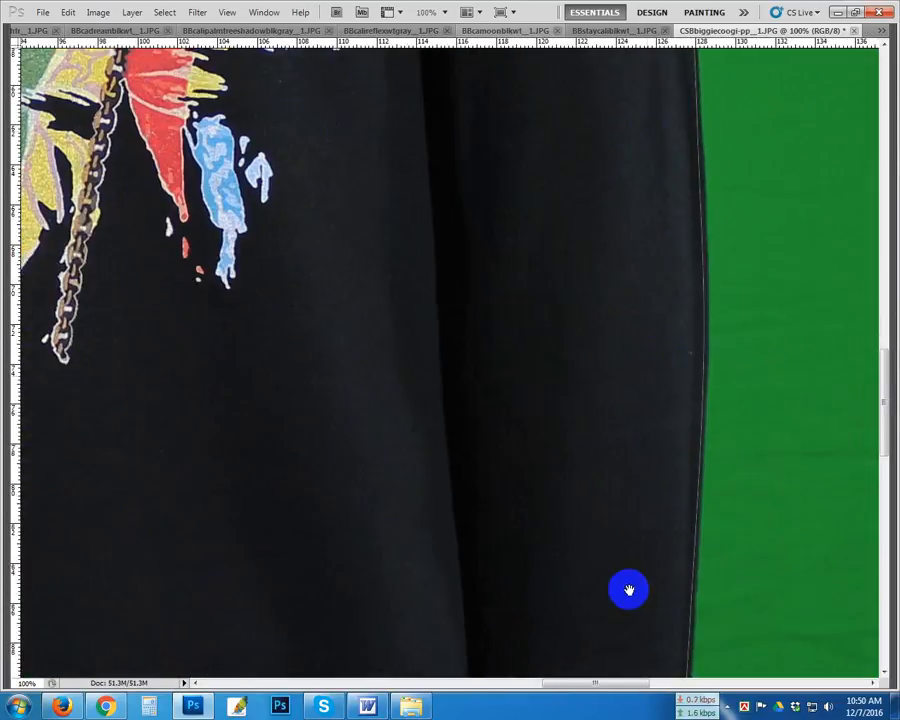
left_click_drag(628, 590, 618, 190)
left_click_drag(400, 464, 486, 418)
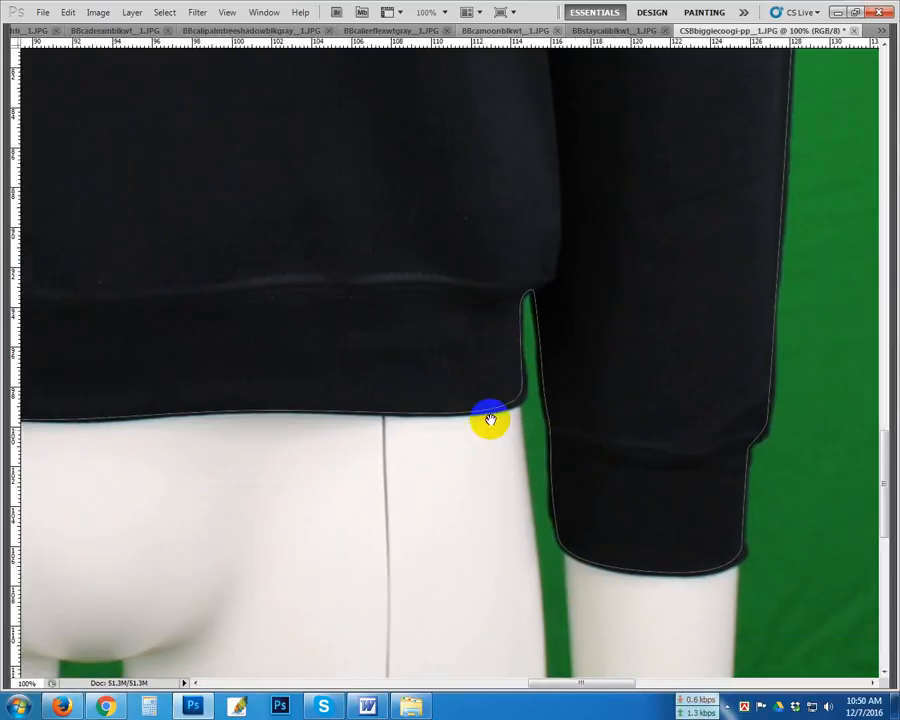
left_click_drag(212, 441, 612, 455)
left_click_drag(100, 345, 434, 397)
scroll(255, 450, "up", 8)
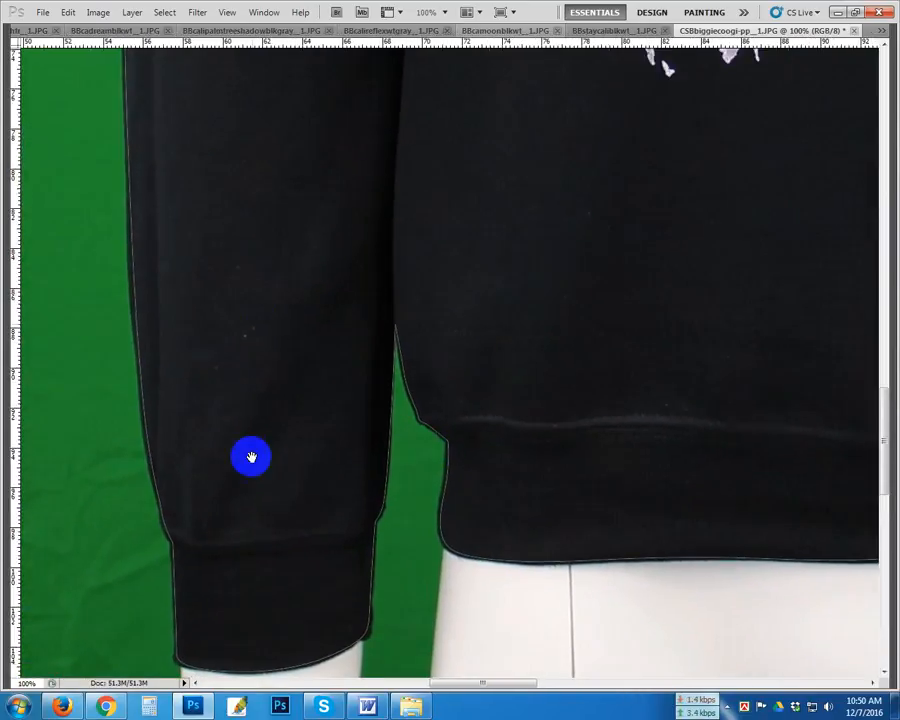
left_click(254, 407, "alt")
left_click(254, 407, "alt")
left_click(254, 407, "alt")
left_click(254, 406, "alt")
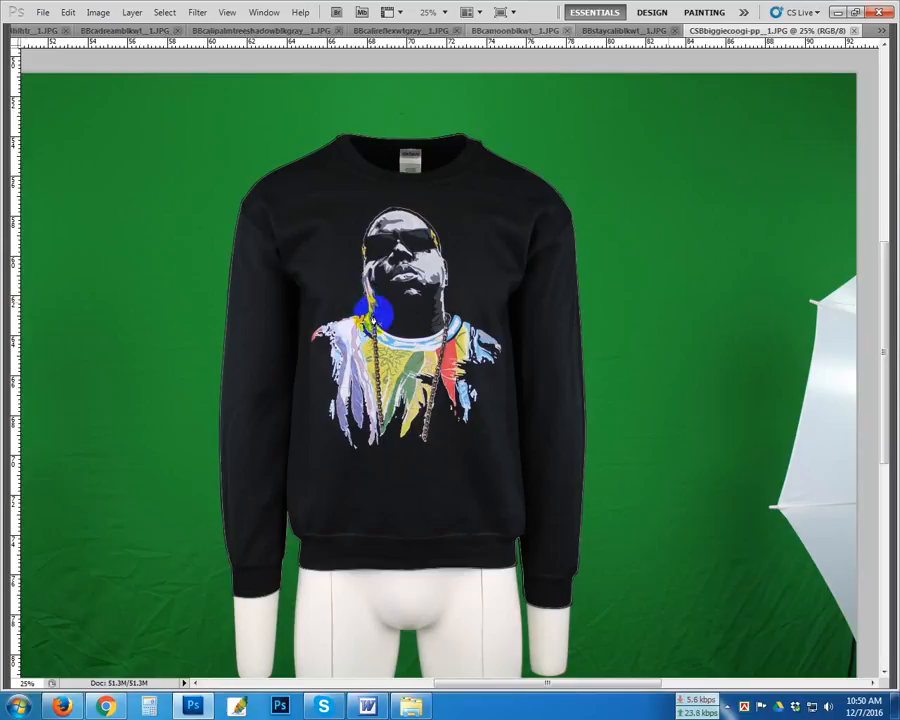
left_click_drag(412, 388, 439, 360)
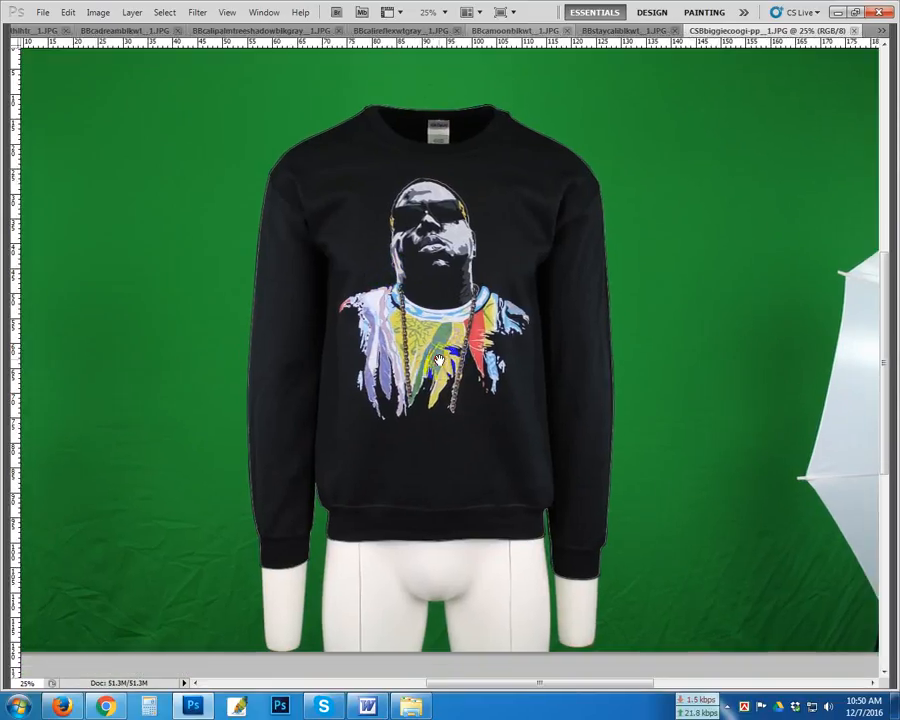